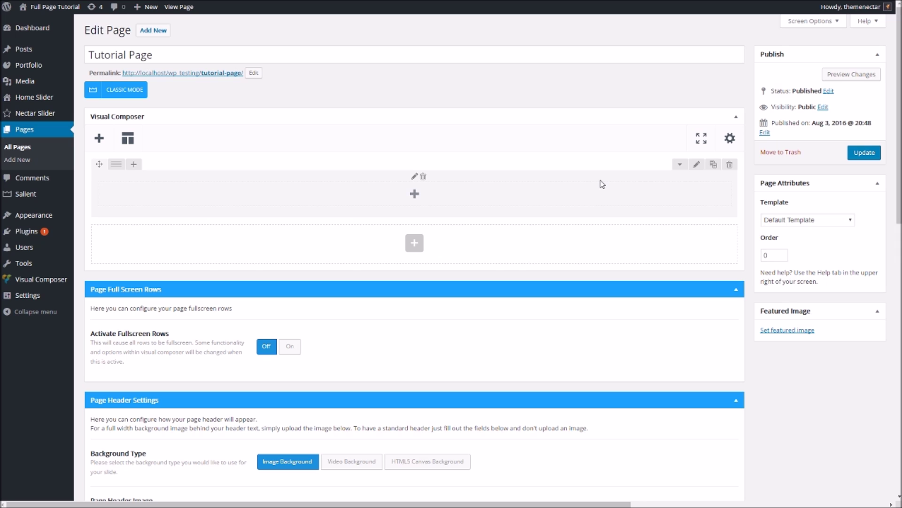
Duplicate the empty row twice in the page builder, and delete both copies
{"action": "left_click", "coordinate": [714, 164]}
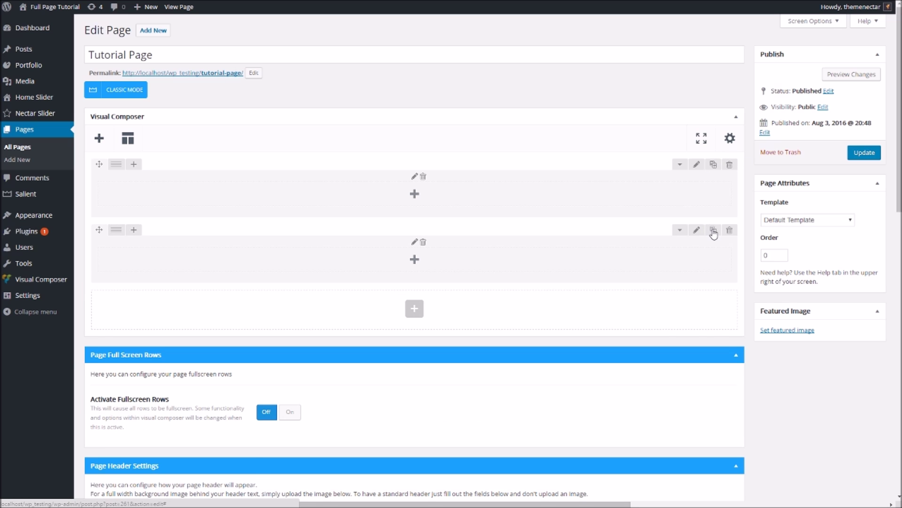
{"action": "left_click", "coordinate": [713, 230]}
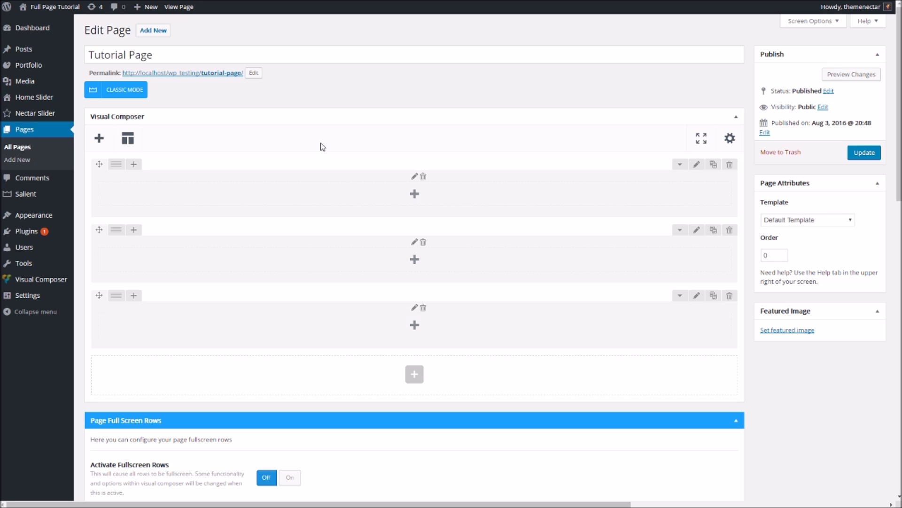
{"action": "left_click", "coordinate": [729, 230]}
{"action": "left_click", "coordinate": [527, 58]}
{"action": "left_click", "coordinate": [730, 230]}
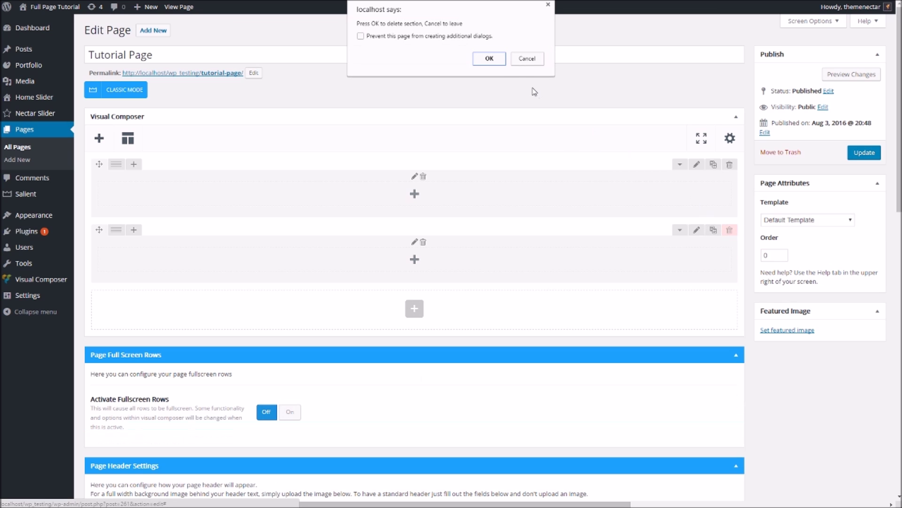
{"action": "left_click", "coordinate": [490, 57]}
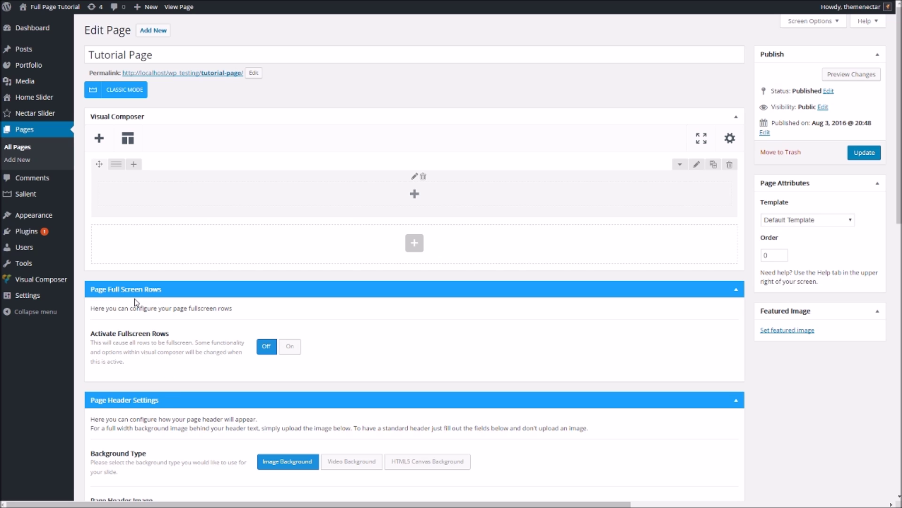
Activate fullscreen rows for the page and look through the additional row settings
{"action": "scroll", "coordinate": [310, 286], "scroll_direction": "down", "scroll_amount": 1}
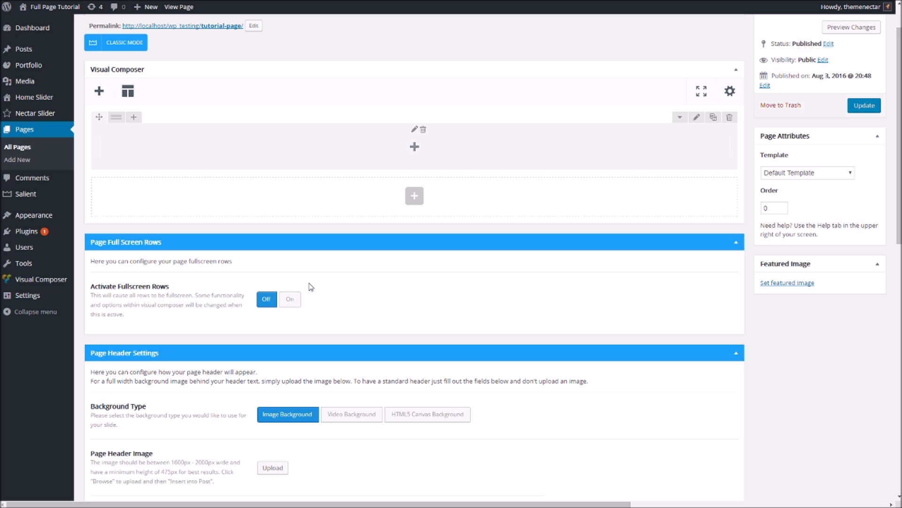
{"action": "left_click", "coordinate": [291, 300]}
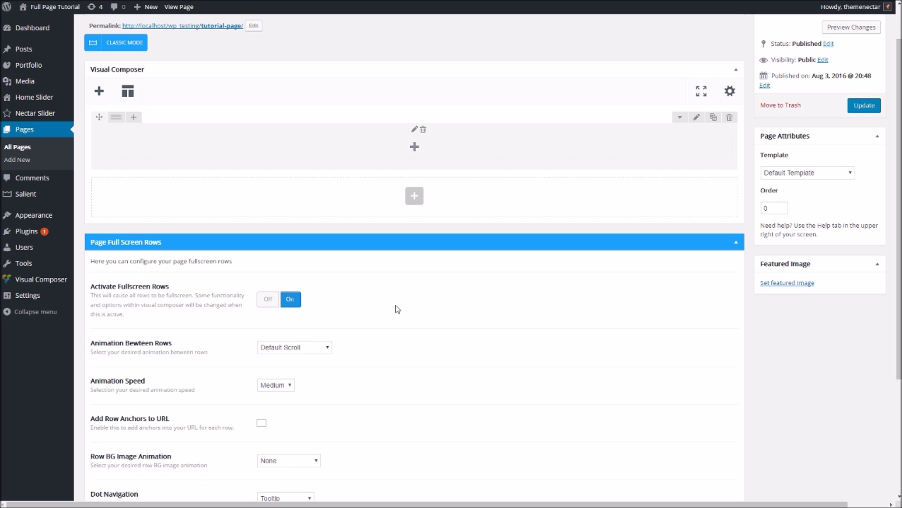
{"action": "scroll", "coordinate": [397, 309], "scroll_direction": "down", "scroll_amount": 4}
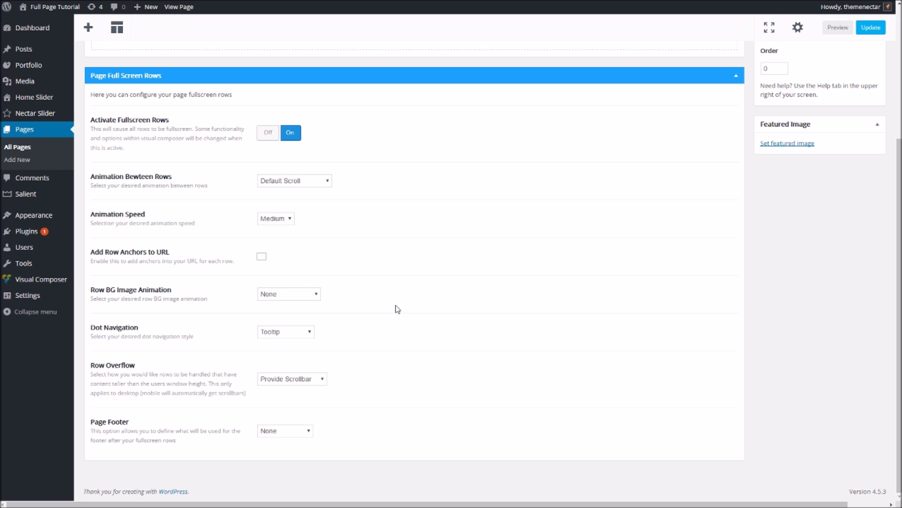
{"action": "scroll", "coordinate": [398, 309], "scroll_direction": "up", "scroll_amount": 2}
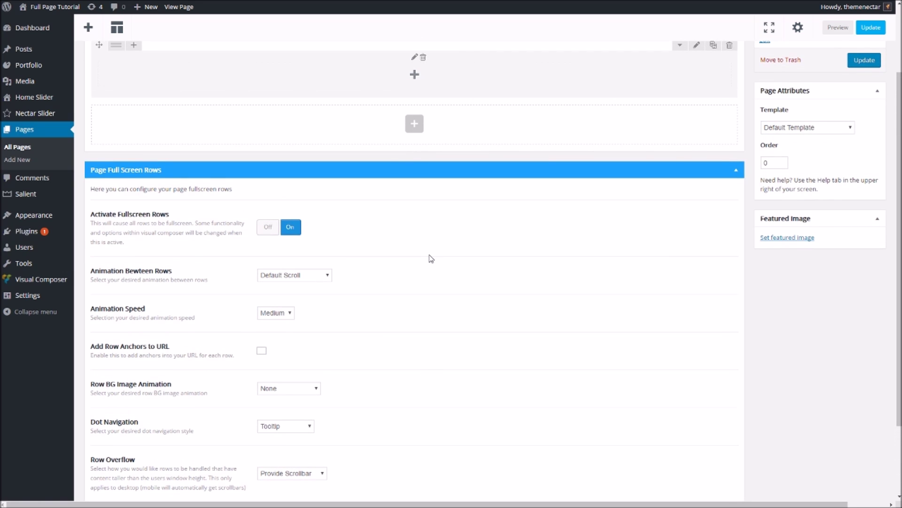
{"action": "scroll", "coordinate": [430, 289], "scroll_direction": "up", "scroll_amount": 3}
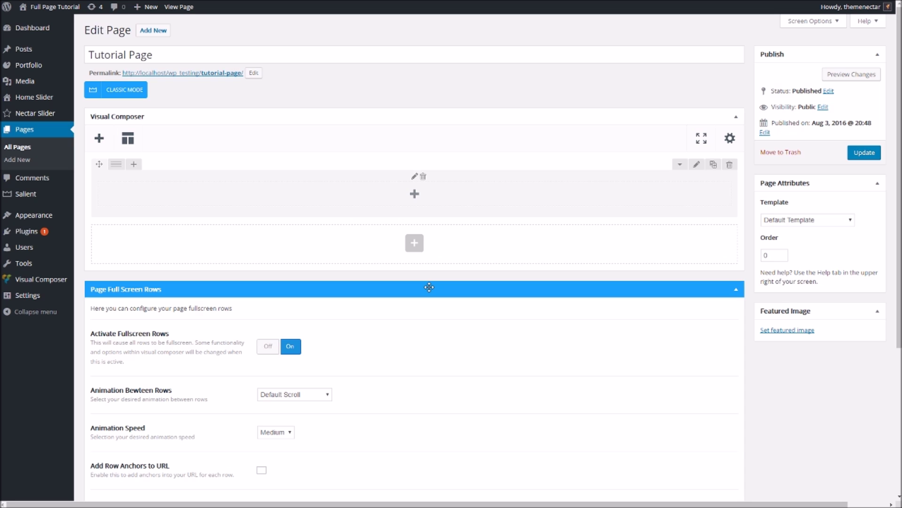
{"action": "scroll", "coordinate": [429, 287], "scroll_direction": "down", "scroll_amount": 4}
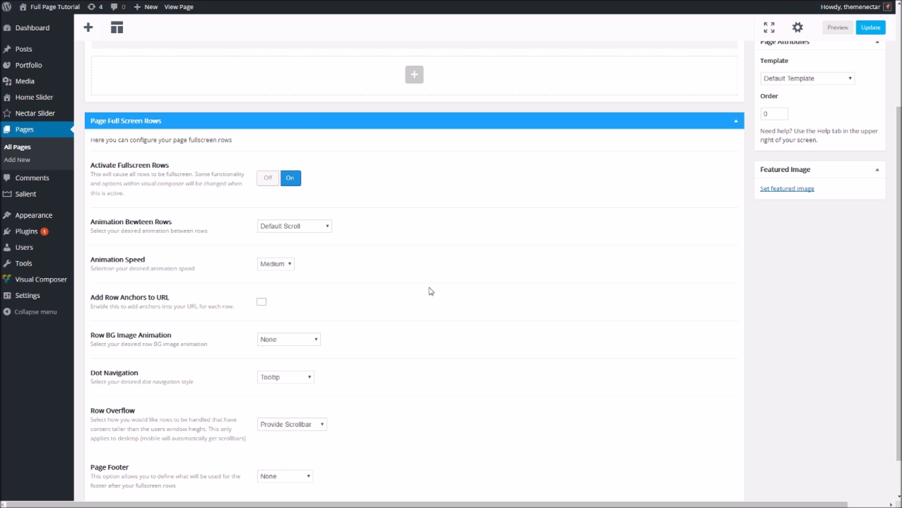
Review the choices for animation between rows and animation speed, and enable adding row anchors to the URL
{"action": "left_click", "coordinate": [322, 230]}
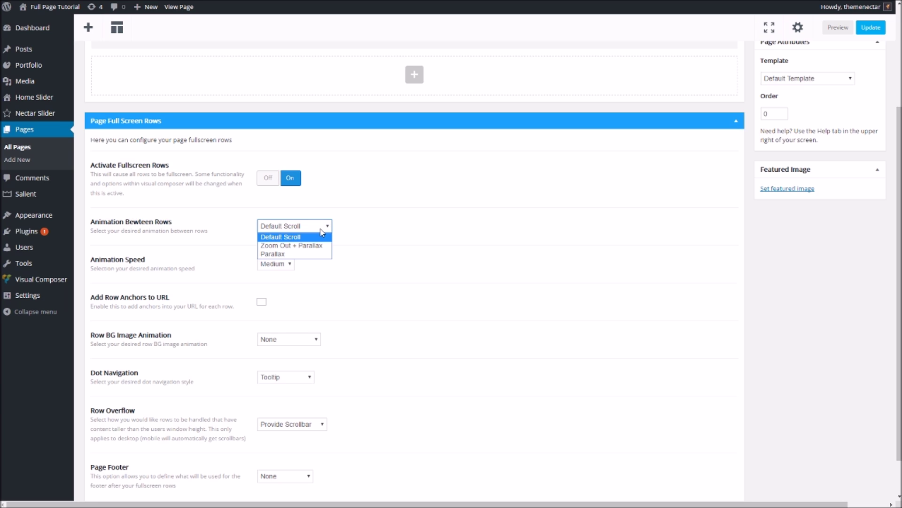
{"action": "left_click", "coordinate": [321, 229]}
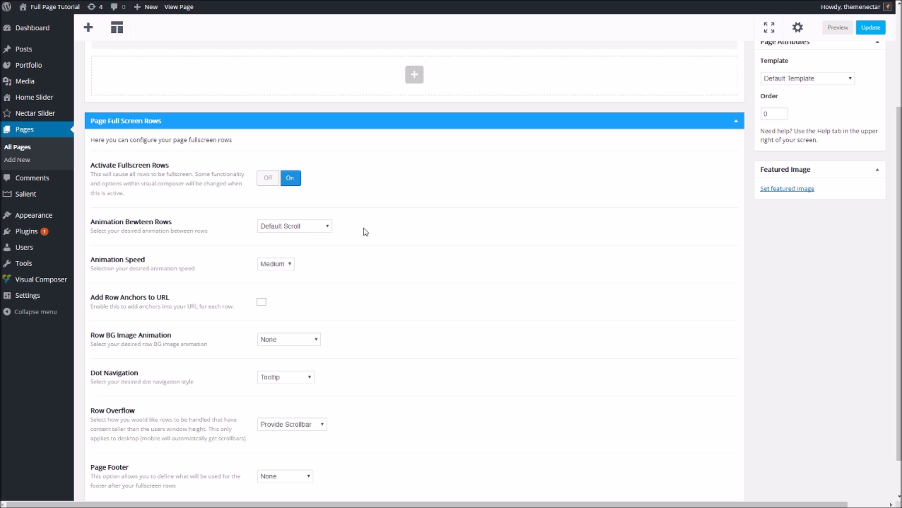
{"action": "left_click", "coordinate": [286, 270]}
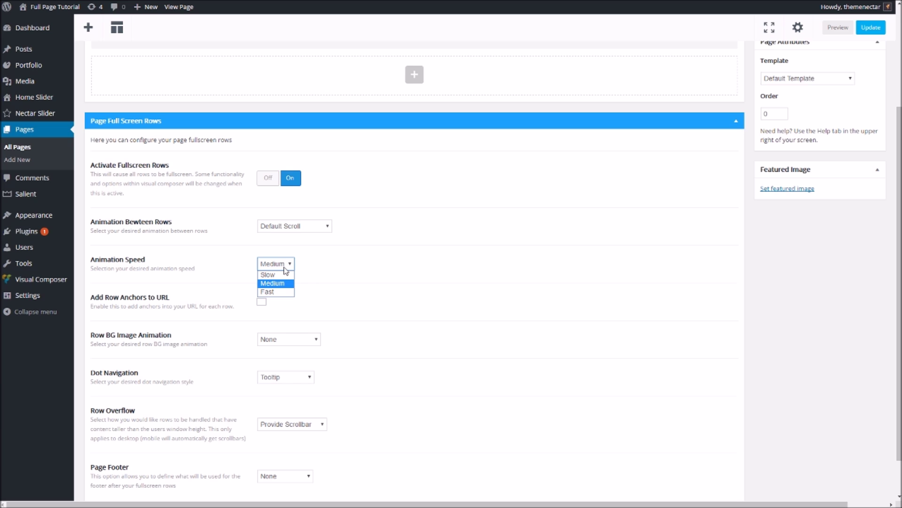
{"action": "left_click", "coordinate": [286, 268]}
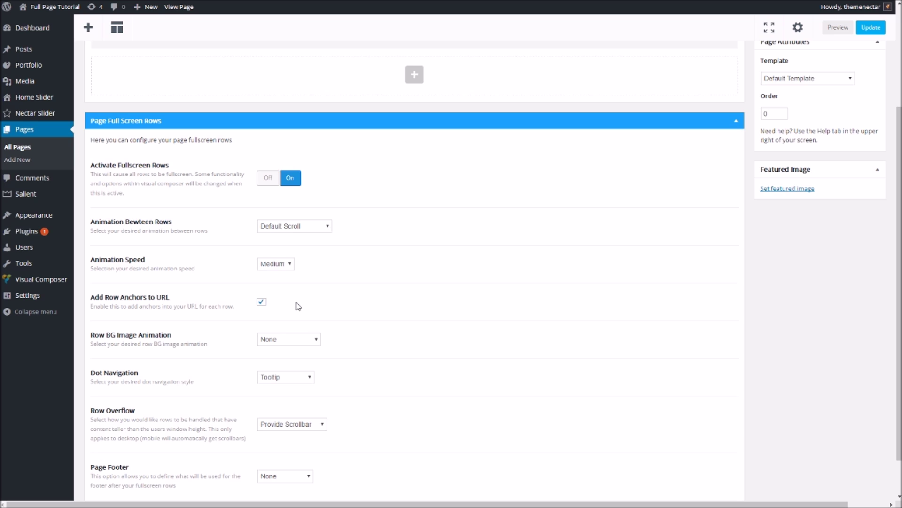
Examine the available choices for the row background image animation and the dot navigation style
{"action": "left_click", "coordinate": [289, 339]}
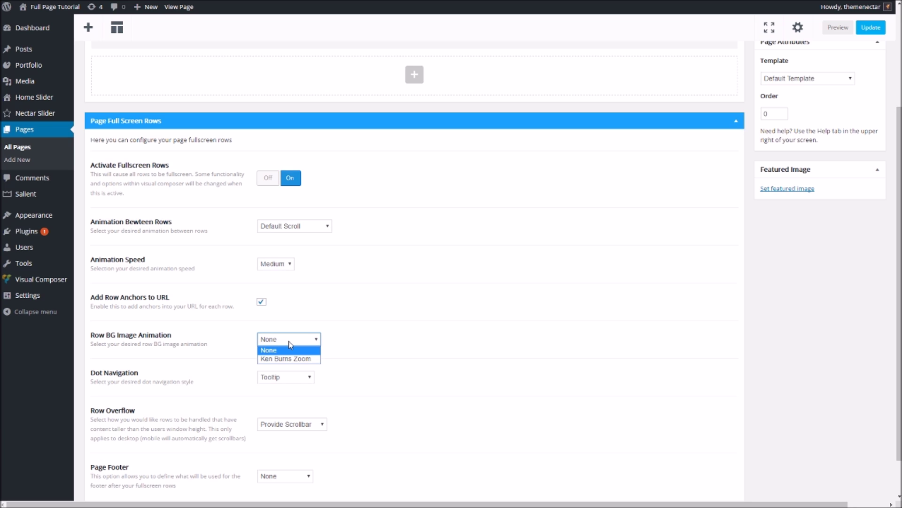
{"action": "left_click", "coordinate": [290, 343]}
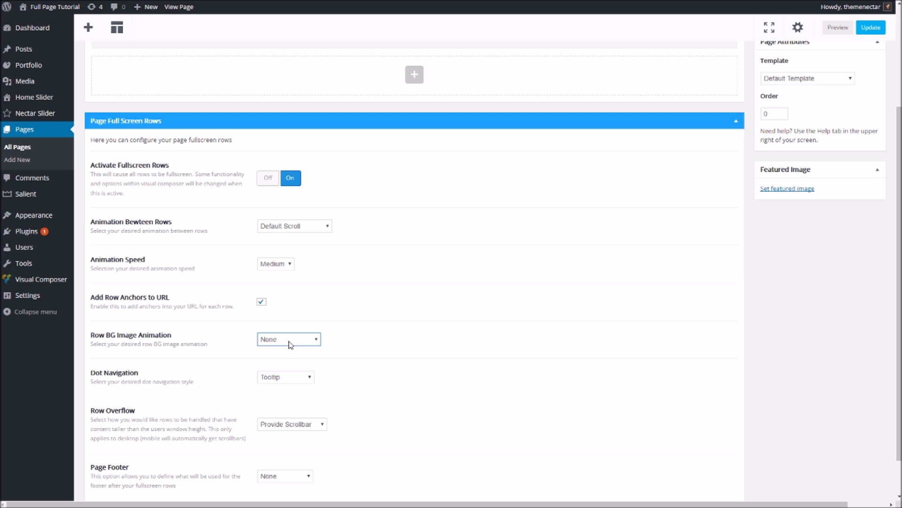
{"action": "left_click", "coordinate": [298, 378]}
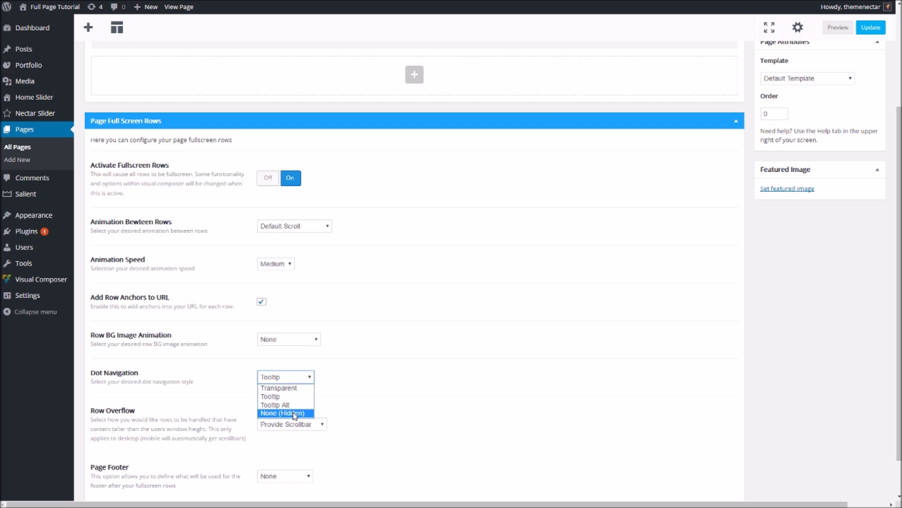
{"action": "left_click", "coordinate": [369, 402]}
Set the Row Overflow option to Hide Extra Content
{"action": "scroll", "coordinate": [371, 403], "scroll_direction": "down", "scroll_amount": 1}
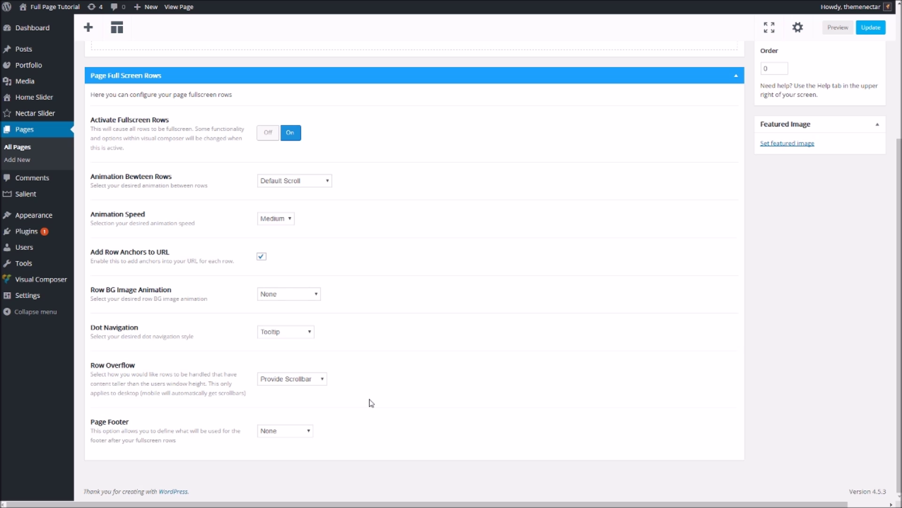
{"action": "left_click", "coordinate": [318, 380]}
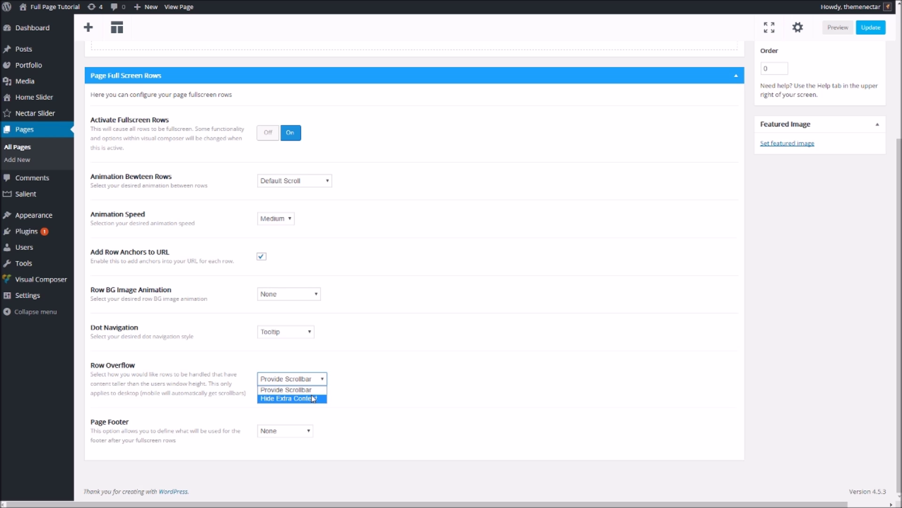
{"action": "left_click", "coordinate": [313, 399]}
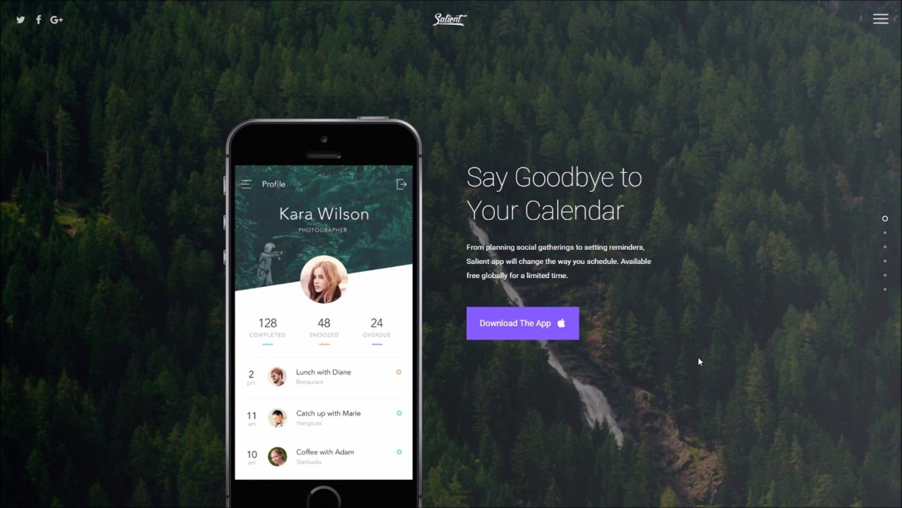
View the second fullscreen row of the Salient demo page and return to the page editor
{"action": "scroll", "coordinate": [684, 265], "scroll_direction": "down", "scroll_amount": 1}
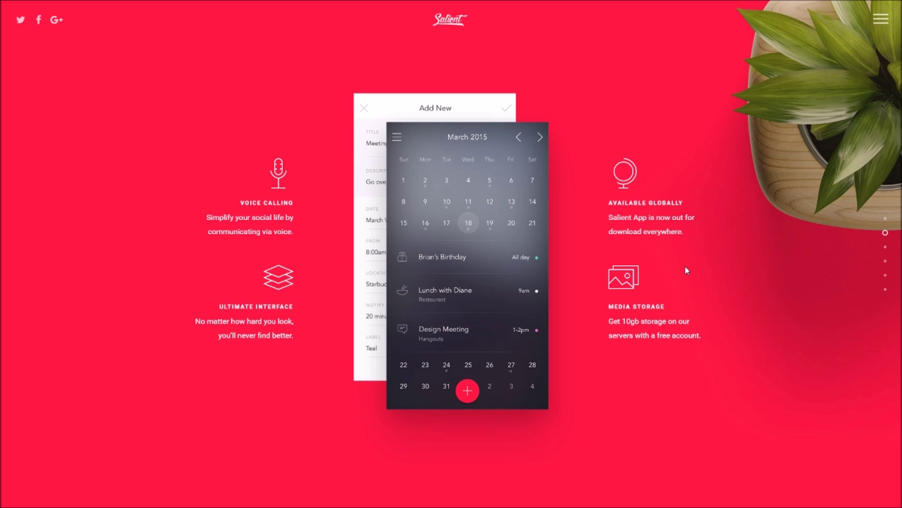
{"action": "key", "text": "ctrl+Tab"}
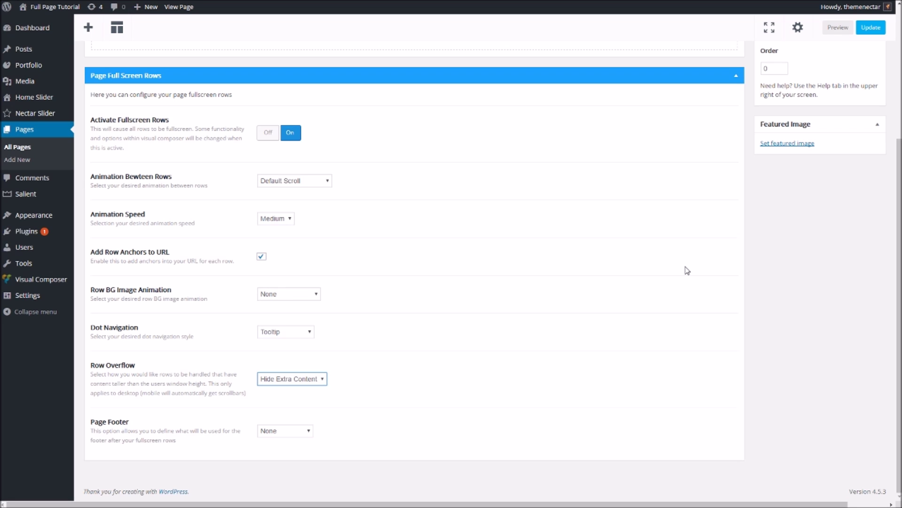
{"action": "left_click", "coordinate": [593, 293]}
Examine the Page Footer choices and view the Download row at the end of the Salient demo page
{"action": "left_click", "coordinate": [299, 431]}
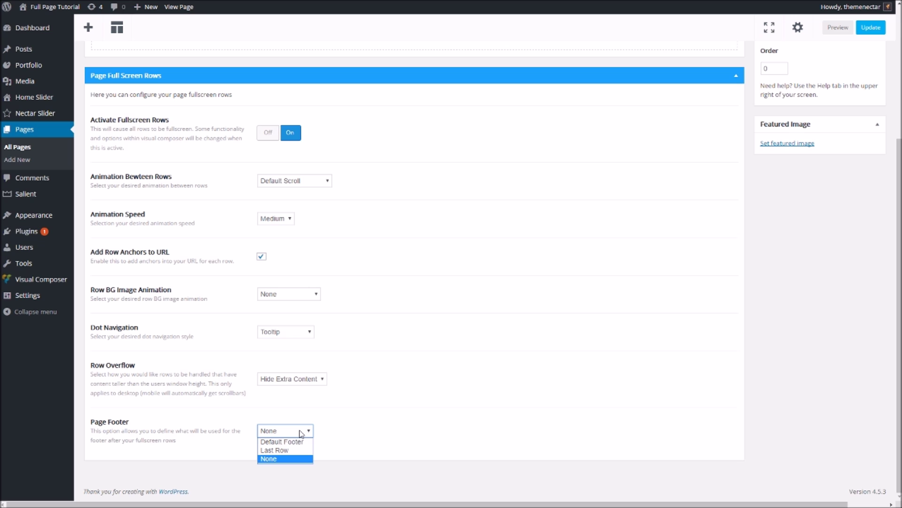
{"action": "left_click", "coordinate": [299, 431]}
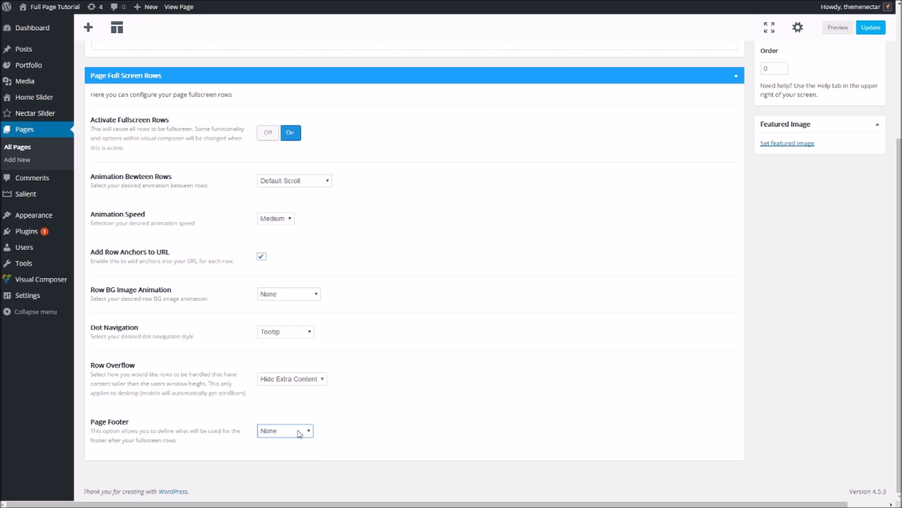
{"action": "left_click", "coordinate": [300, 433]}
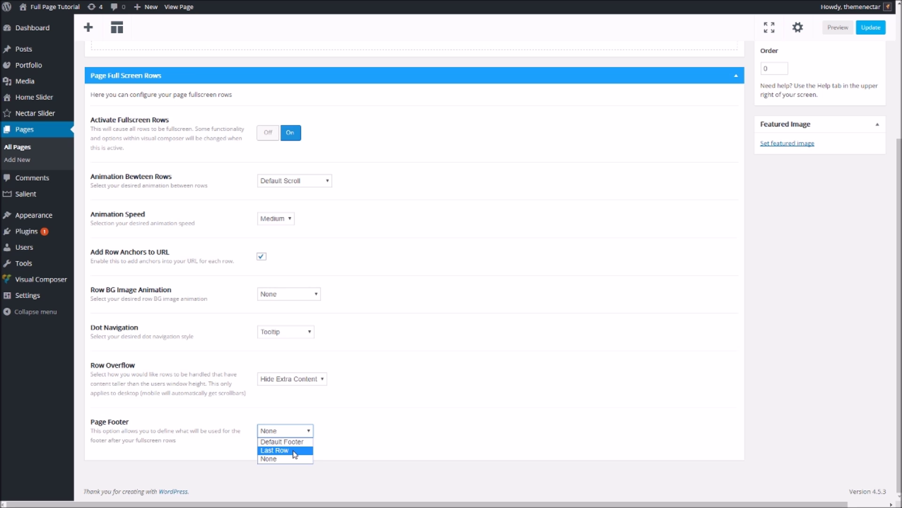
{"action": "left_click", "coordinate": [295, 450]}
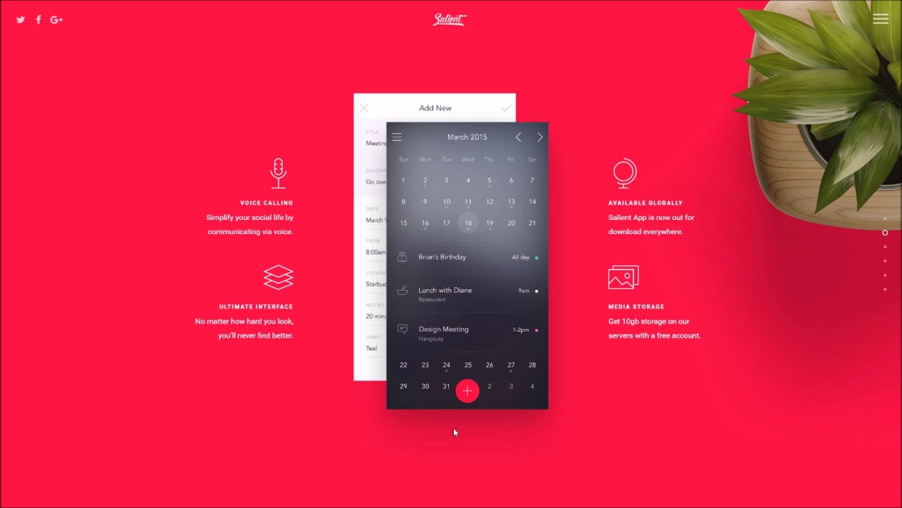
{"action": "left_click", "coordinate": [893, 298]}
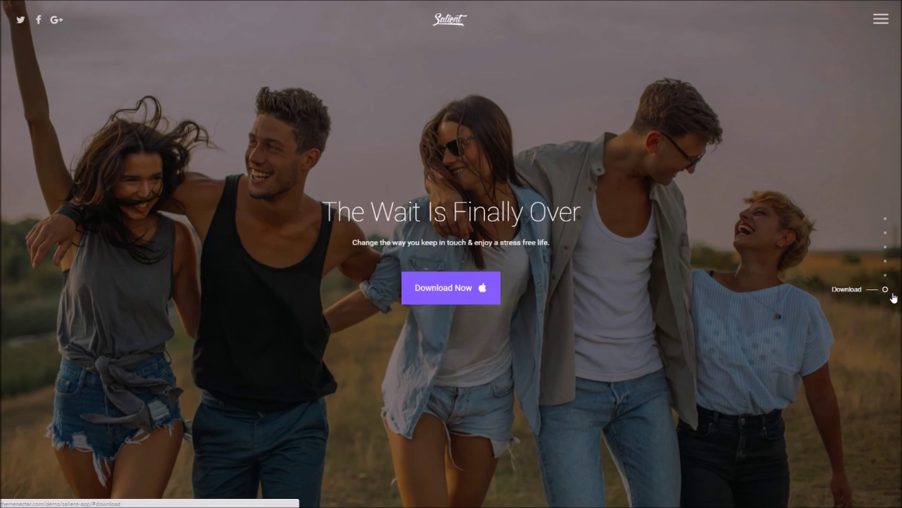
{"action": "scroll", "coordinate": [668, 326], "scroll_direction": "down", "scroll_amount": 3}
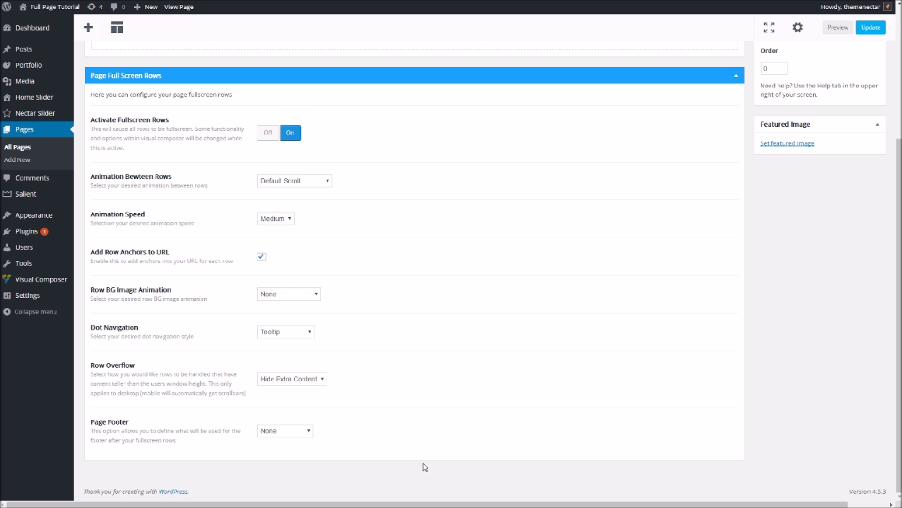
Duplicate the empty row three times in the page builder to make four rows
{"action": "scroll", "coordinate": [426, 467], "scroll_direction": "up", "scroll_amount": 5}
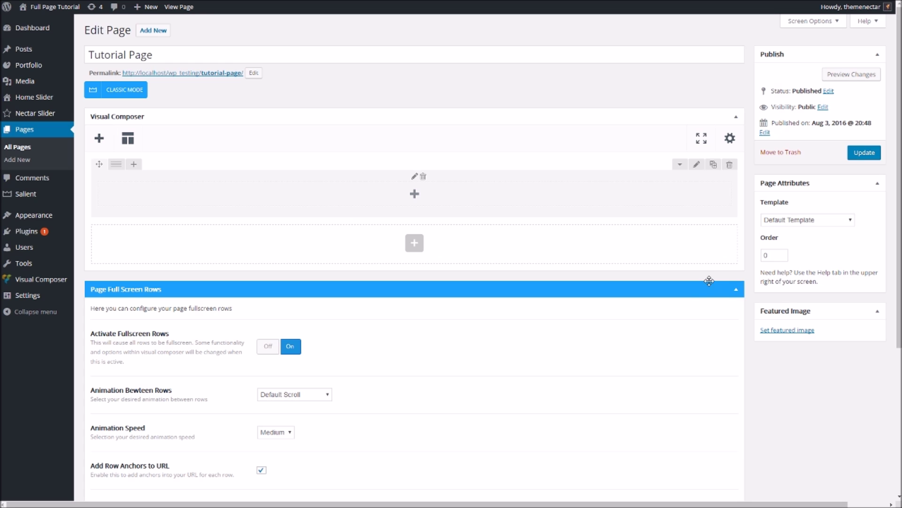
{"action": "left_click", "coordinate": [714, 165]}
{"action": "left_click", "coordinate": [713, 166]}
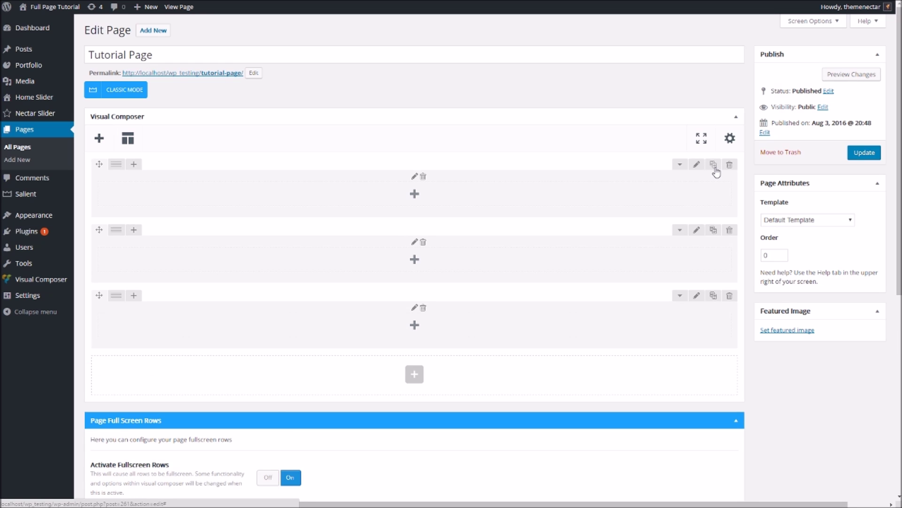
{"action": "left_click", "coordinate": [714, 165]}
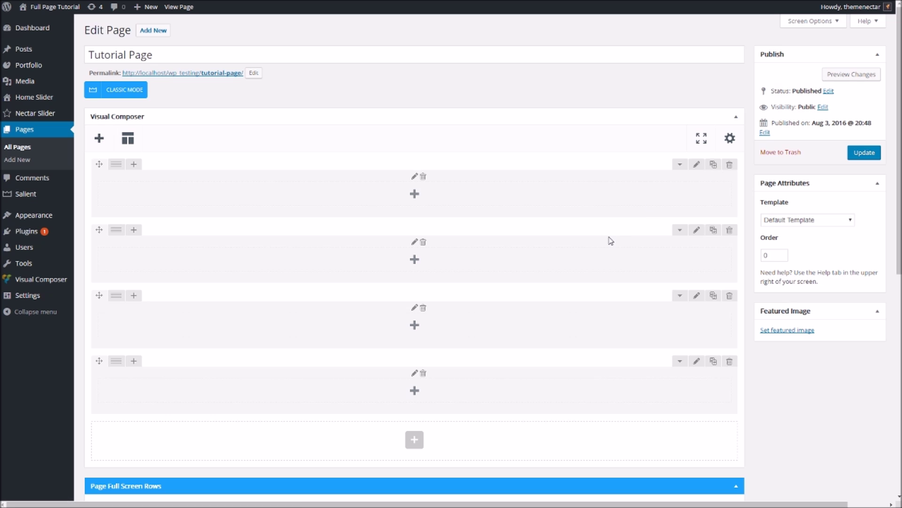
Set the Page Footer option to Last Row and return to the page's rows
{"action": "scroll", "coordinate": [610, 240], "scroll_direction": "down", "scroll_amount": 7}
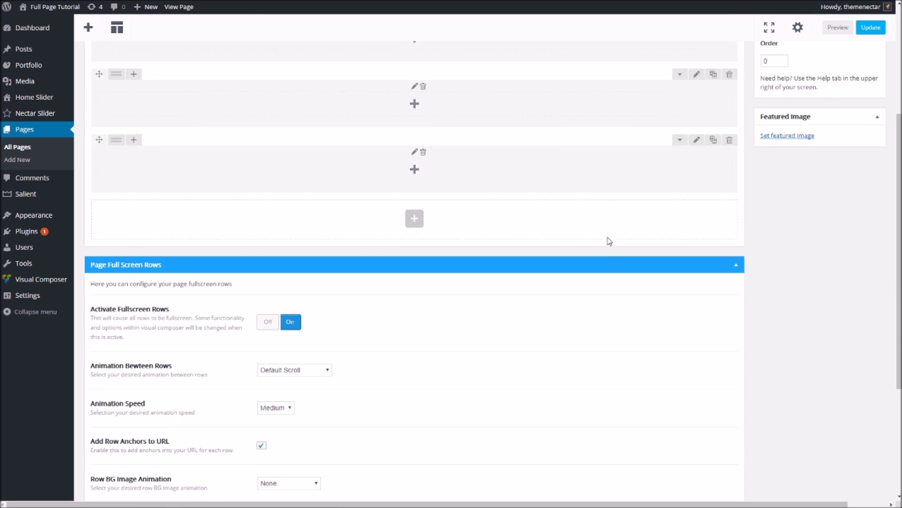
{"action": "scroll", "coordinate": [609, 241], "scroll_direction": "down", "scroll_amount": 2}
{"action": "left_click", "coordinate": [287, 437]}
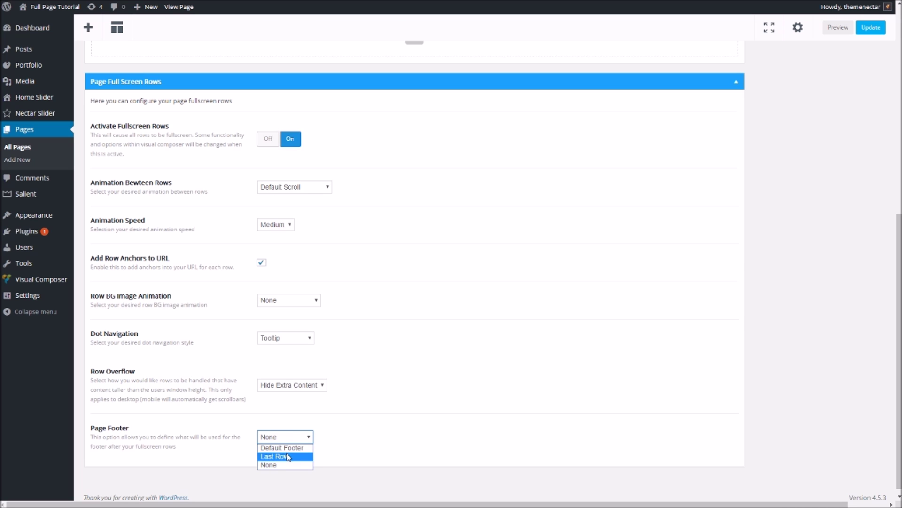
{"action": "left_click", "coordinate": [288, 457]}
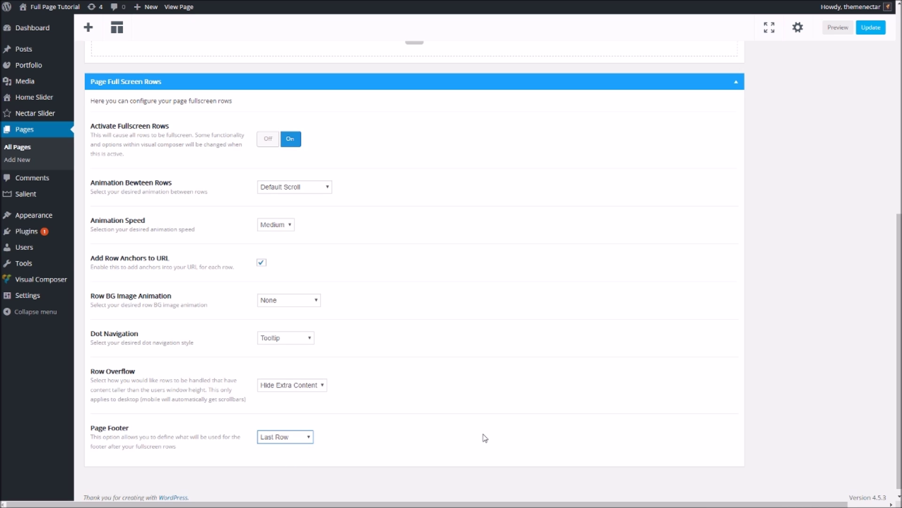
{"action": "scroll", "coordinate": [484, 436], "scroll_direction": "up", "scroll_amount": 8}
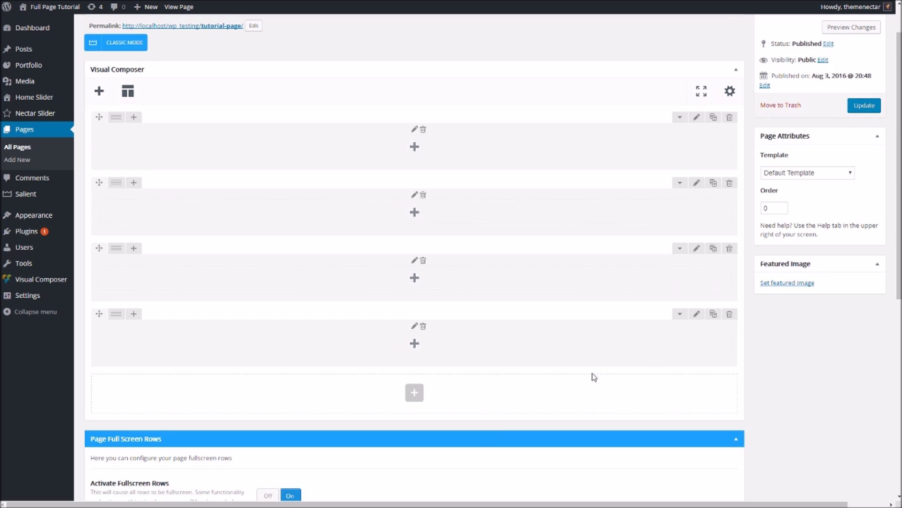
Add a text block to the first row and replace its default text with the copied lorem ipsum paragraph
{"action": "left_click", "coordinate": [545, 348]}
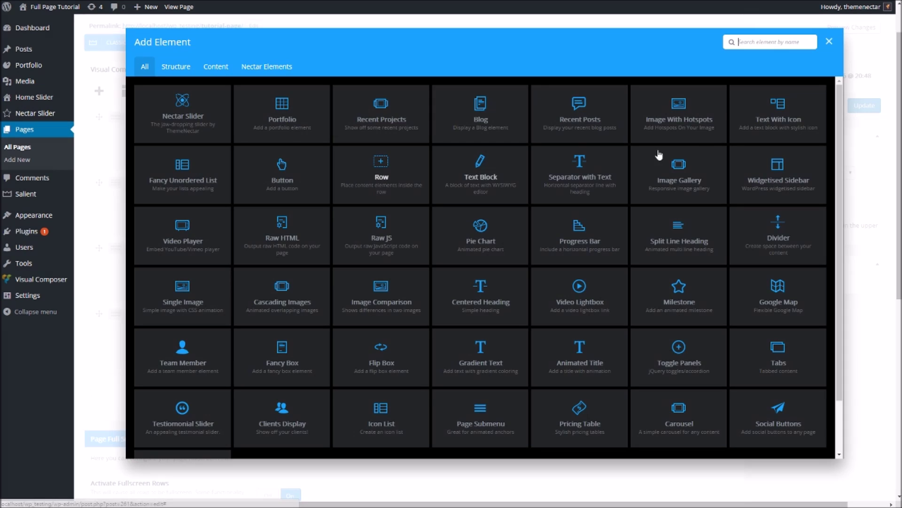
{"action": "type", "text": "text"}
{"action": "left_click", "coordinate": [288, 107]}
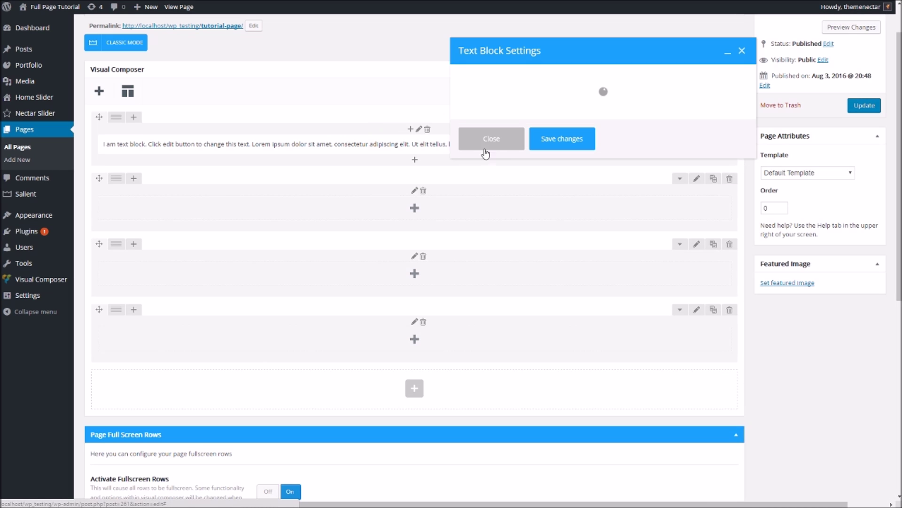
{"action": "key", "text": "ctrl+a"}
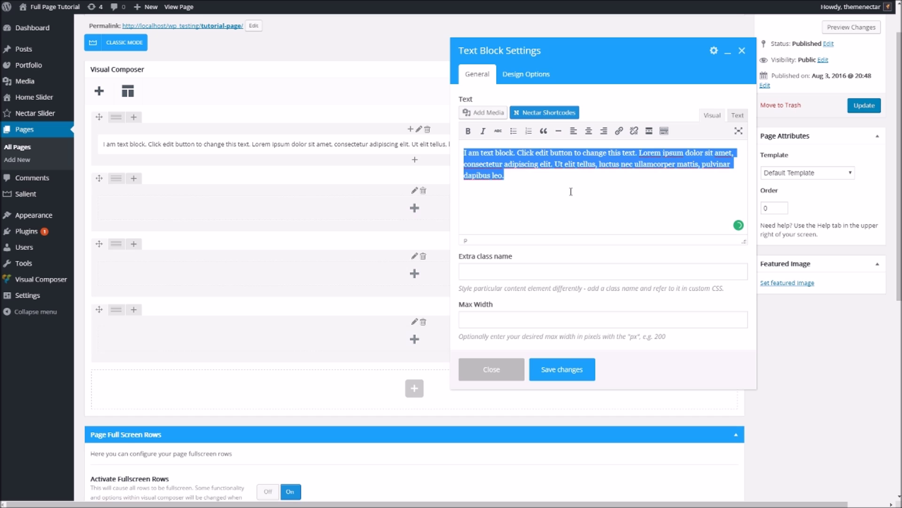
{"action": "key", "text": "ctrl+v"}
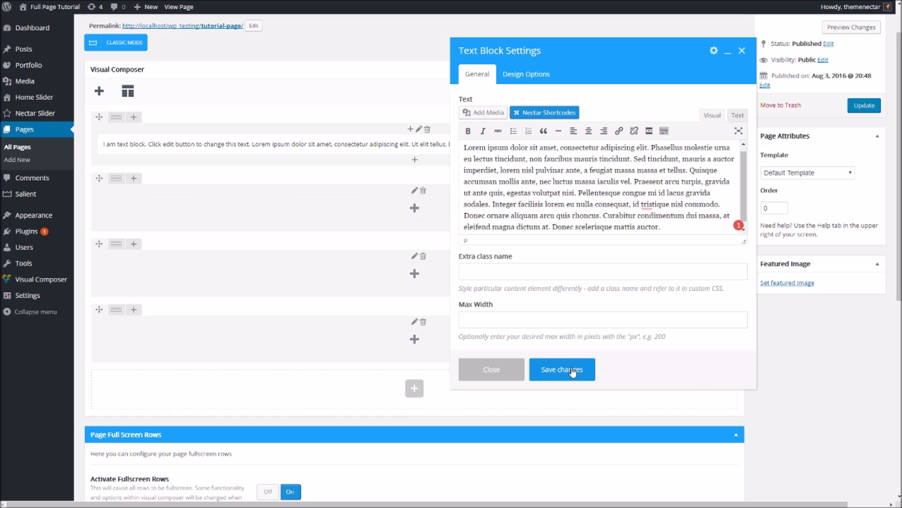
{"action": "left_click", "coordinate": [573, 371]}
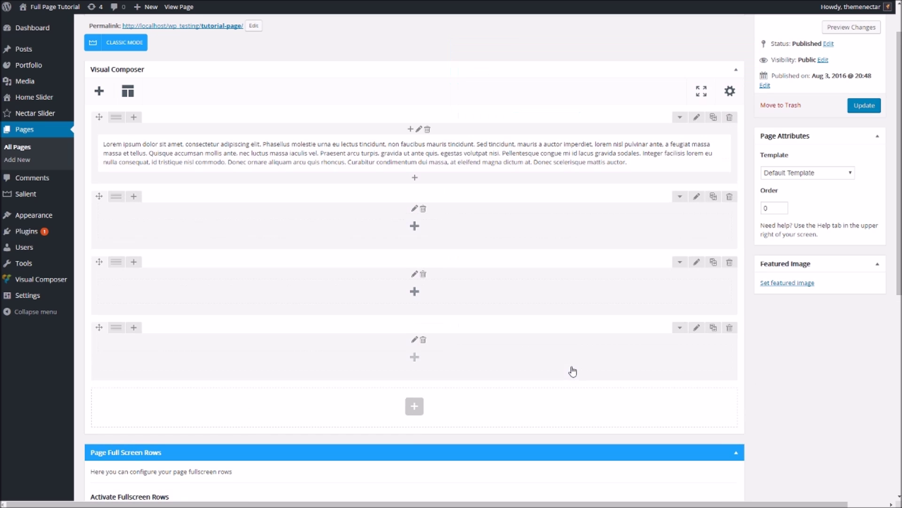
Set coding.jpg from the media library as the first row's background image
{"action": "left_click", "coordinate": [698, 124]}
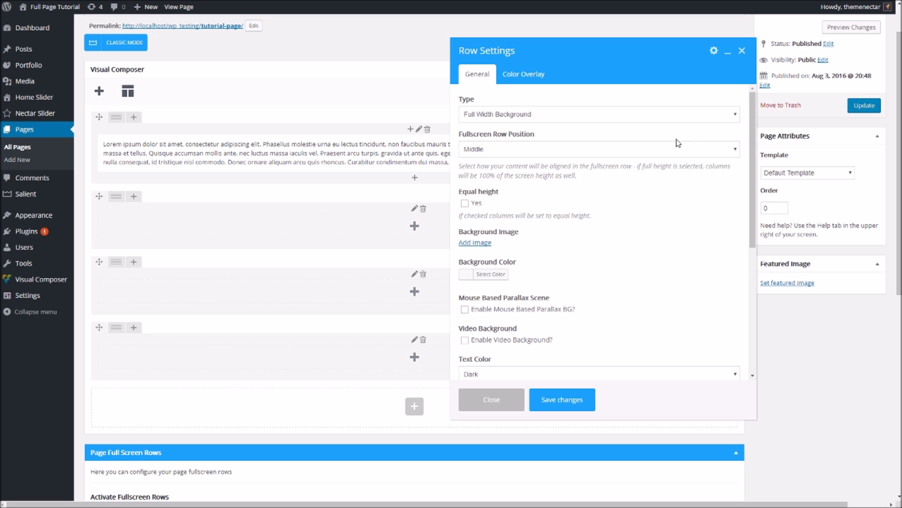
{"action": "scroll", "coordinate": [517, 188], "scroll_direction": "down", "scroll_amount": 1}
{"action": "left_click", "coordinate": [482, 196]}
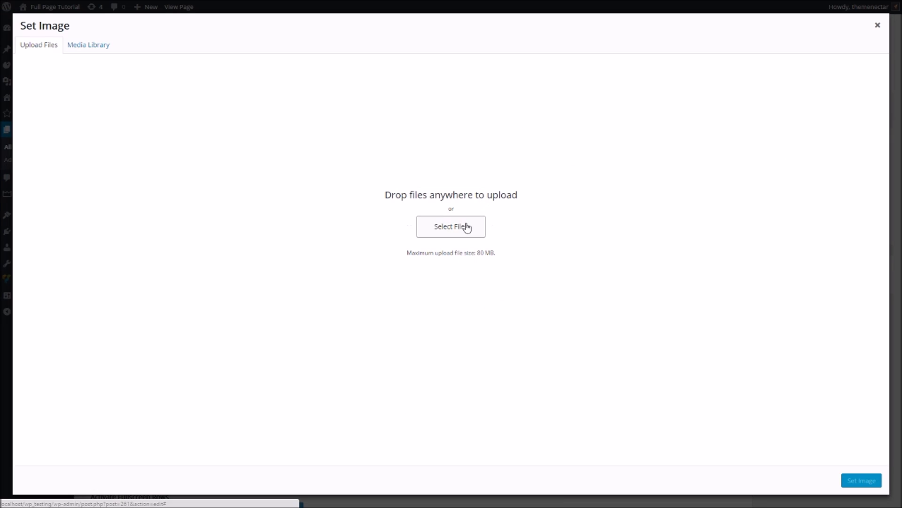
{"action": "left_click", "coordinate": [96, 43]}
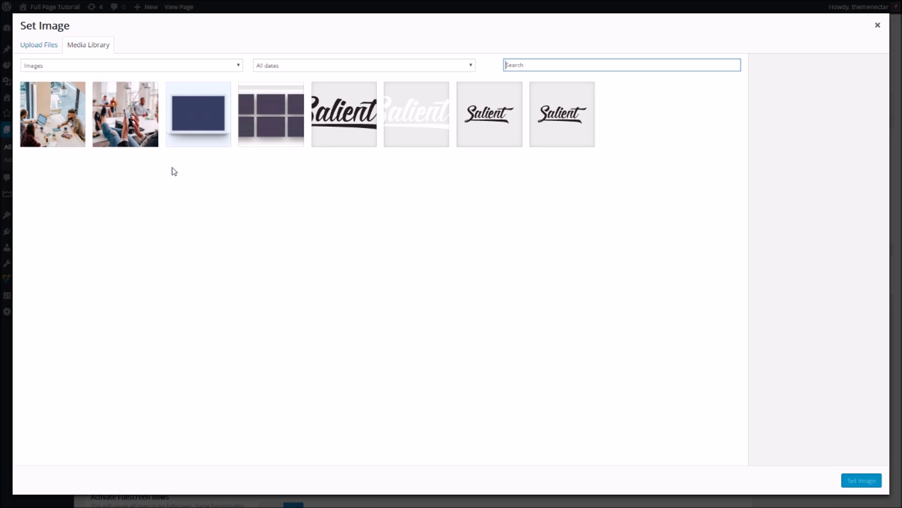
{"action": "left_click", "coordinate": [66, 134]}
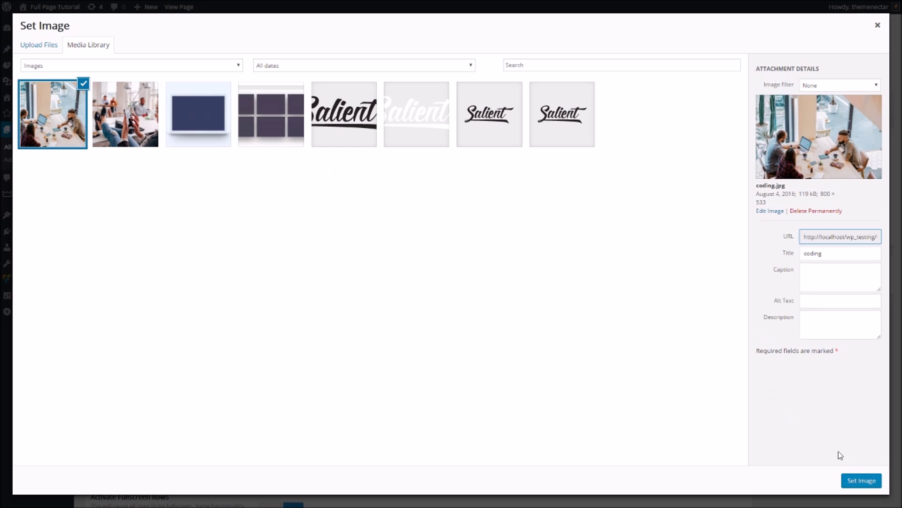
{"action": "left_click", "coordinate": [861, 484]}
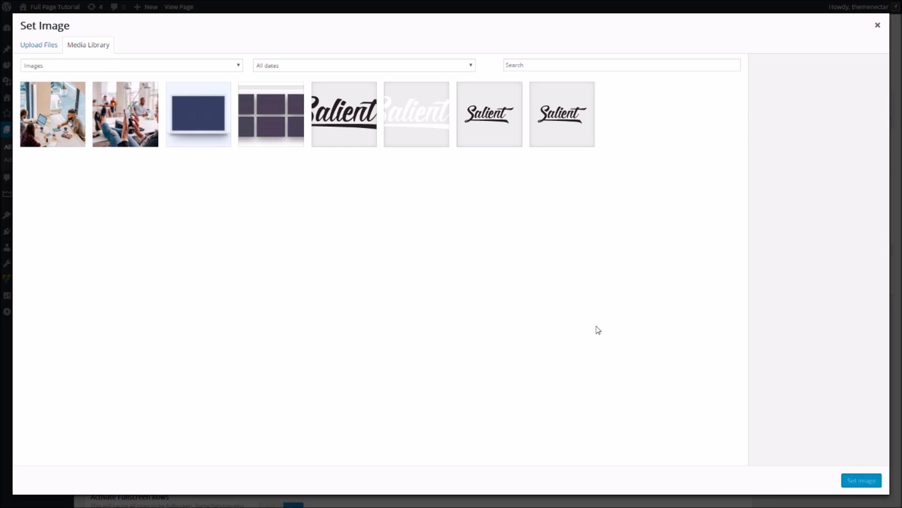
{"action": "scroll", "coordinate": [563, 221], "scroll_direction": "up", "scroll_amount": 2}
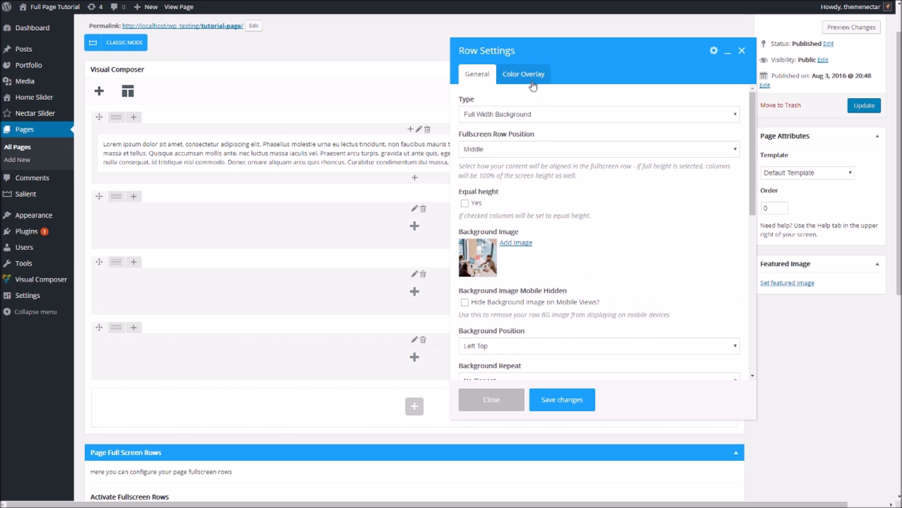
Give the first row a black color overlay and change its overlay strength
{"action": "left_click", "coordinate": [533, 85]}
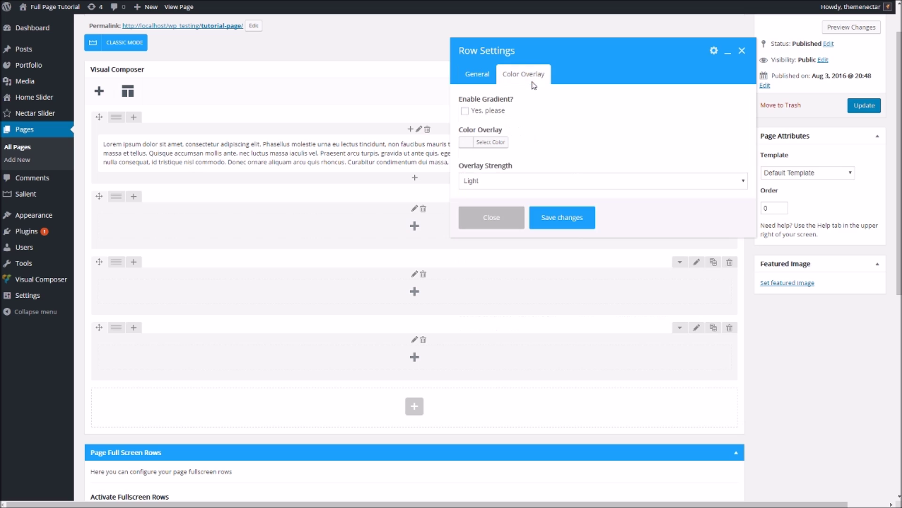
{"action": "left_click", "coordinate": [471, 141]}
{"action": "left_click", "coordinate": [458, 240]}
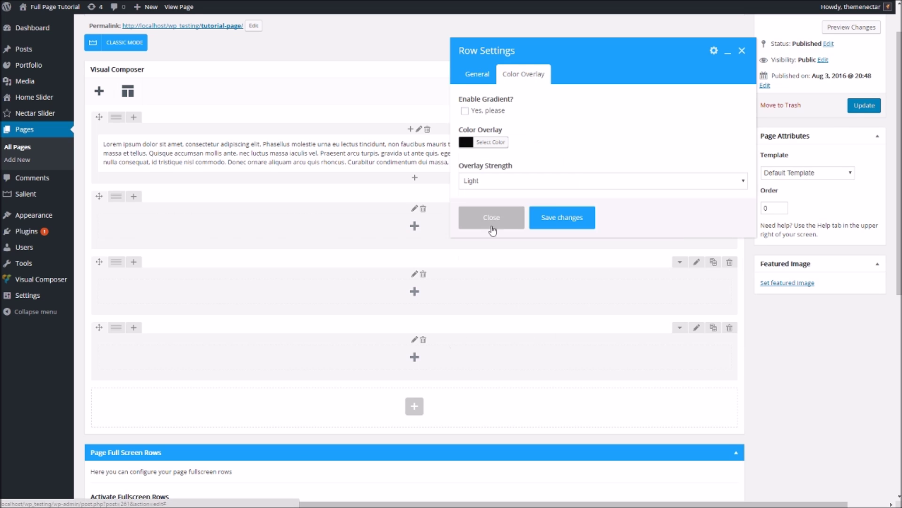
{"action": "left_click", "coordinate": [517, 181]}
{"action": "left_click", "coordinate": [519, 212]}
Set the first row's text color to Light and save the row settings
{"action": "left_click", "coordinate": [478, 74]}
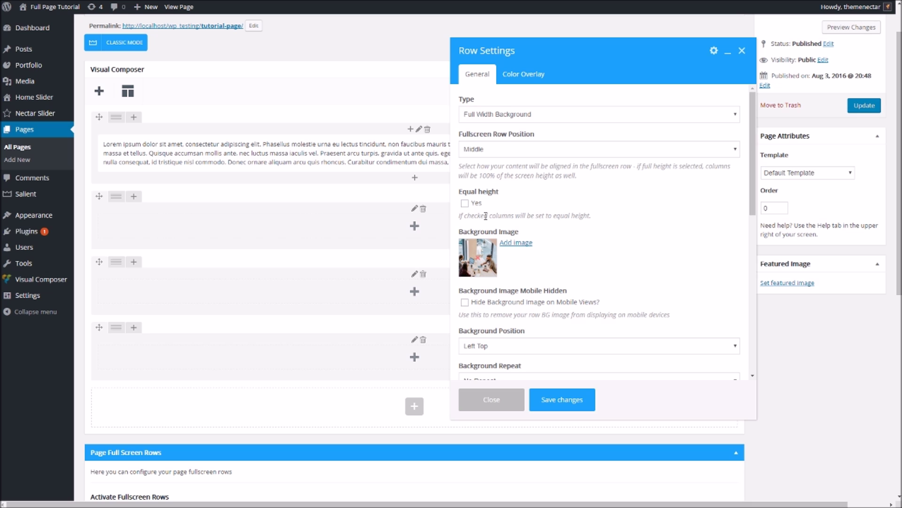
{"action": "scroll", "coordinate": [485, 216], "scroll_direction": "down", "scroll_amount": 1}
{"action": "scroll", "coordinate": [485, 219], "scroll_direction": "down", "scroll_amount": 1}
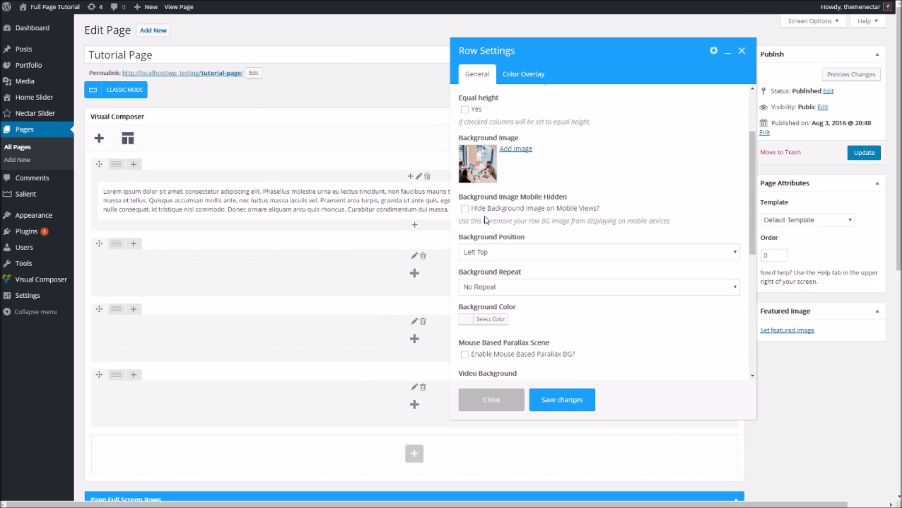
{"action": "scroll", "coordinate": [486, 219], "scroll_direction": "down", "scroll_amount": 1}
{"action": "scroll", "coordinate": [486, 219], "scroll_direction": "down", "scroll_amount": 2}
{"action": "left_click", "coordinate": [499, 280]}
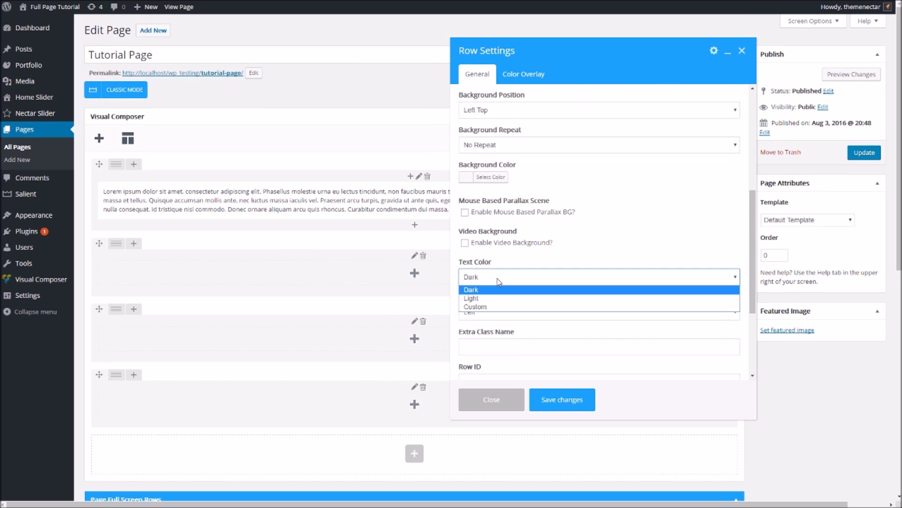
{"action": "left_click", "coordinate": [495, 296]}
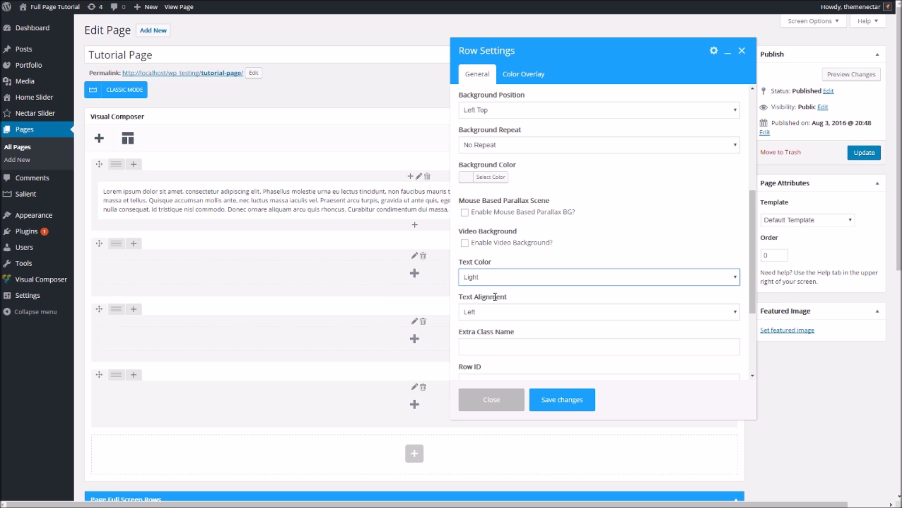
{"action": "scroll", "coordinate": [495, 297], "scroll_direction": "up", "scroll_amount": 3}
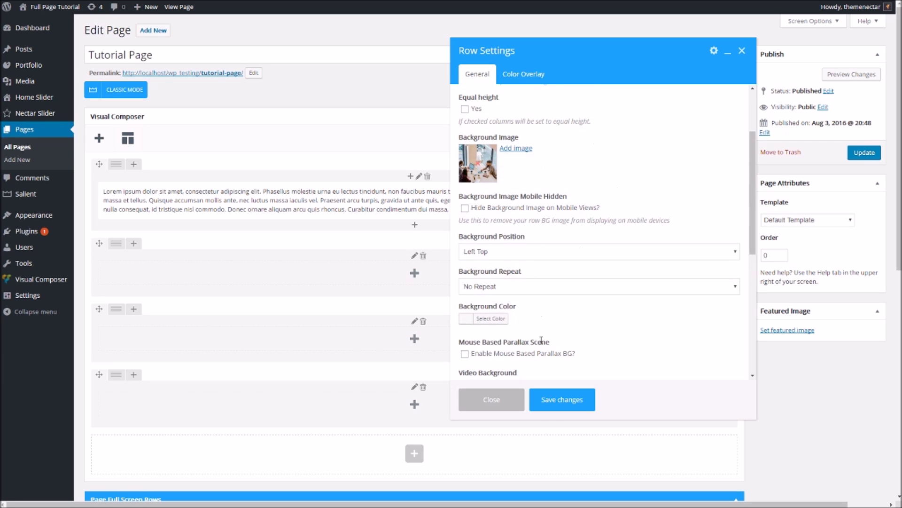
{"action": "left_click", "coordinate": [568, 409]}
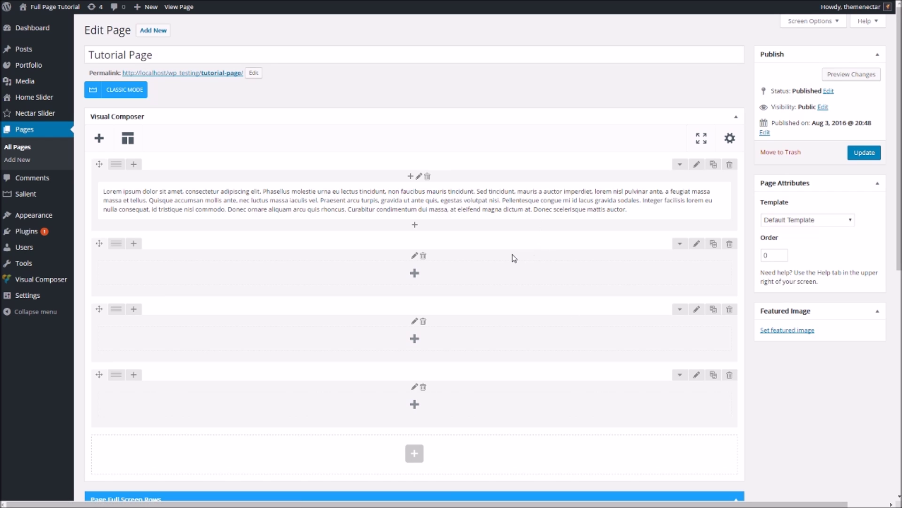
Set second.jpg from the media library as the second row's background image
{"action": "scroll", "coordinate": [801, 368], "scroll_direction": "down", "scroll_amount": 3}
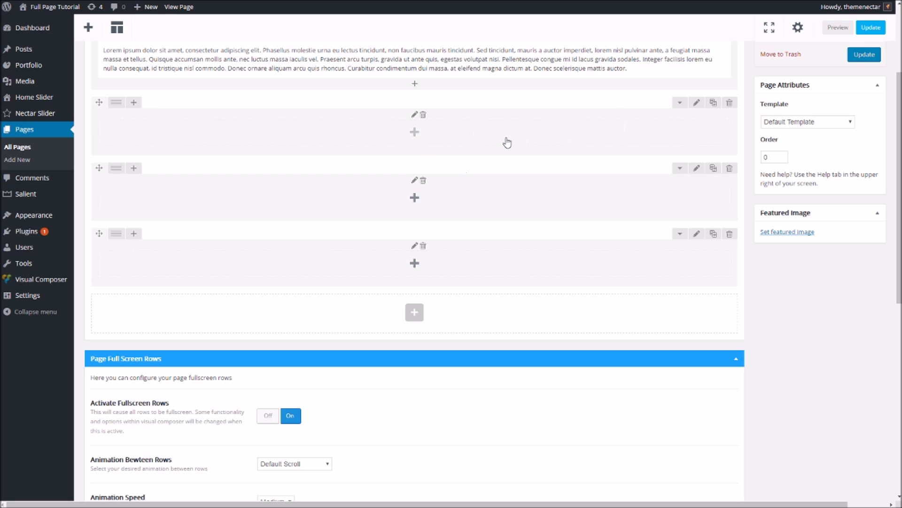
{"action": "left_click", "coordinate": [698, 103]}
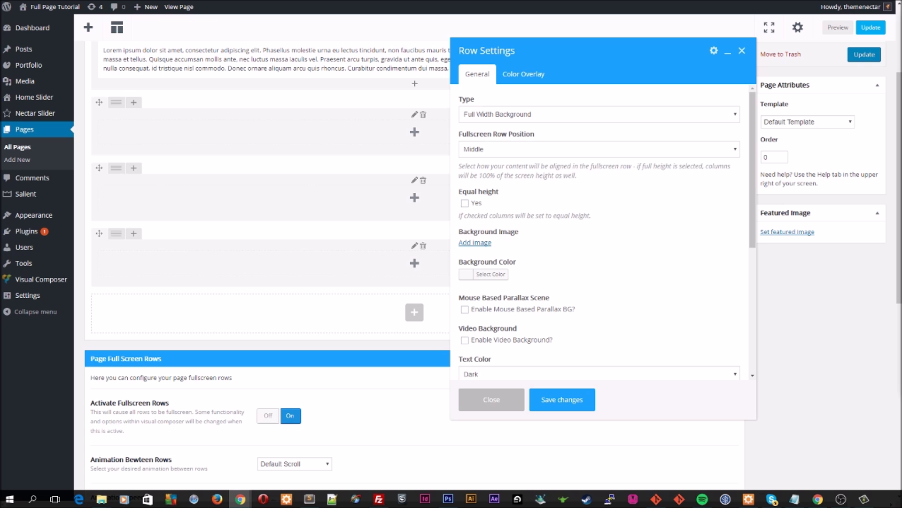
{"action": "left_click", "coordinate": [469, 243]}
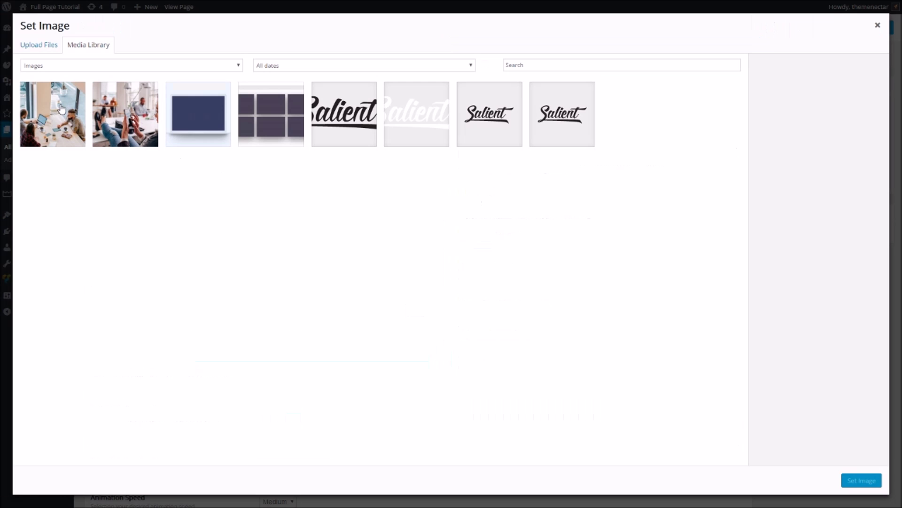
{"action": "left_click", "coordinate": [112, 120]}
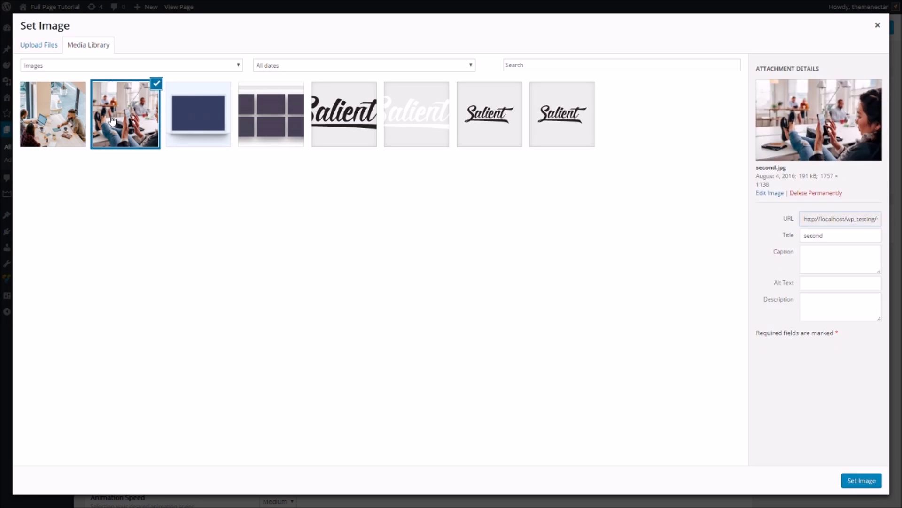
{"action": "left_click", "coordinate": [860, 480]}
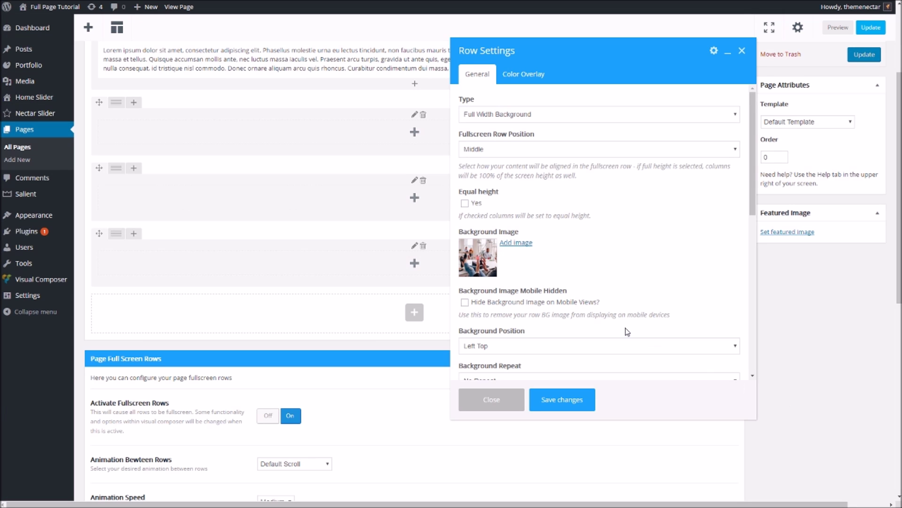
Enable a gradient overlay on the second row and paste the copied pink as its first overlay color
{"action": "left_click", "coordinate": [508, 81]}
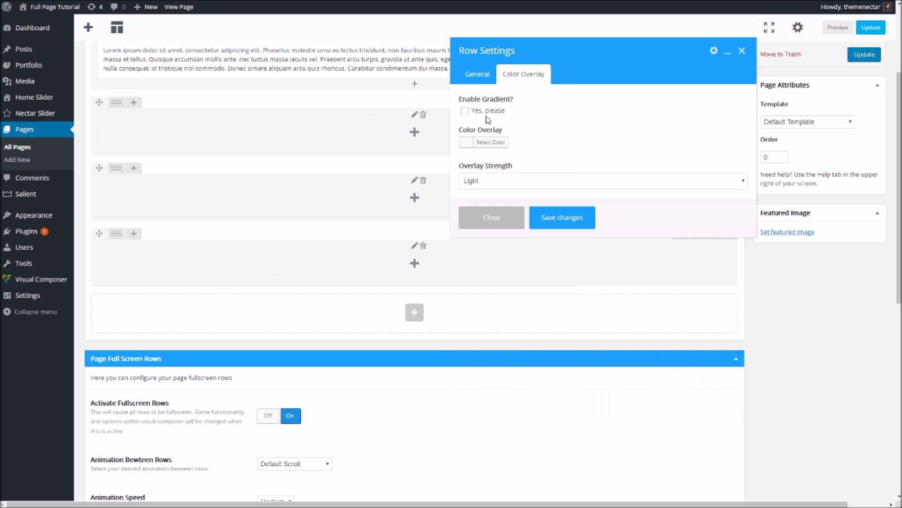
{"action": "left_click", "coordinate": [465, 111]}
{"action": "left_click", "coordinate": [466, 142]}
{"action": "key", "text": "ctrl+v"}
{"action": "left_click", "coordinate": [628, 133]}
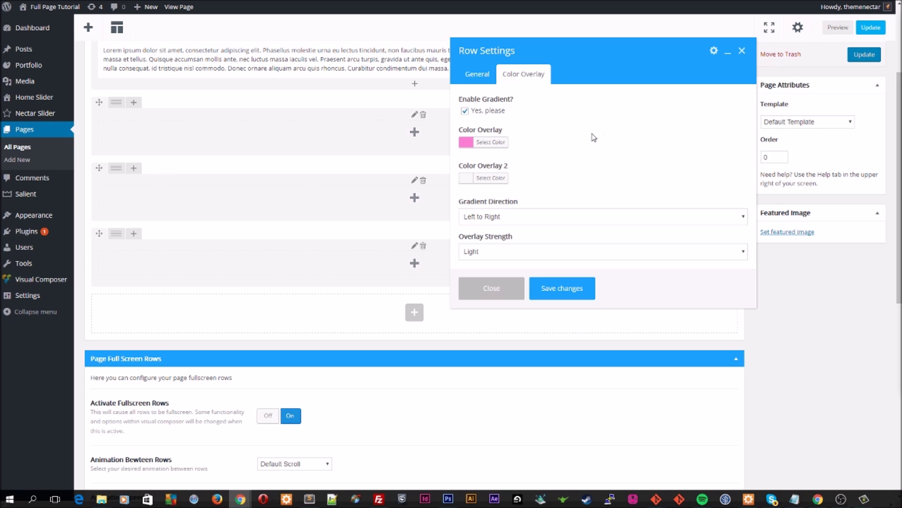
Paste the copied red as the second row's second overlay color and set the overlay strength to Very Heavy
{"action": "left_click", "coordinate": [466, 178]}
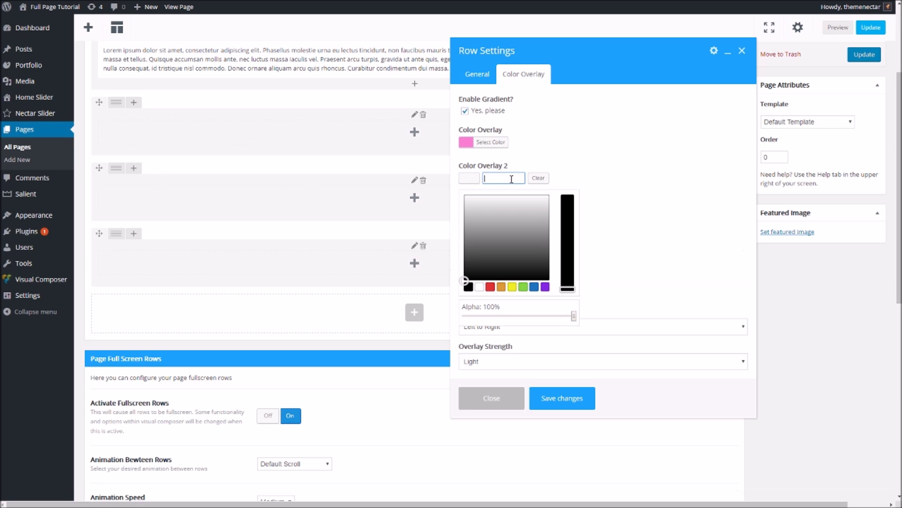
{"action": "key", "text": "ctrl+v"}
{"action": "left_click", "coordinate": [613, 156]}
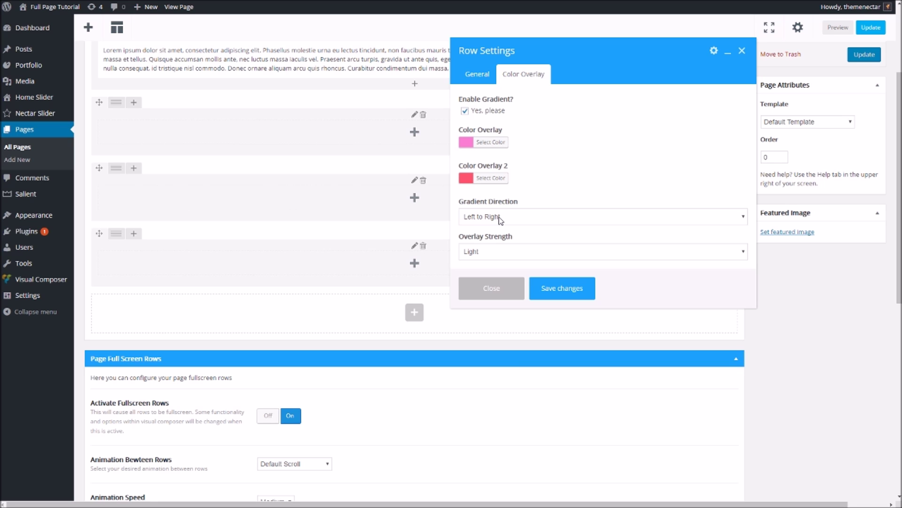
{"action": "left_click", "coordinate": [489, 252]}
{"action": "left_click", "coordinate": [484, 289]}
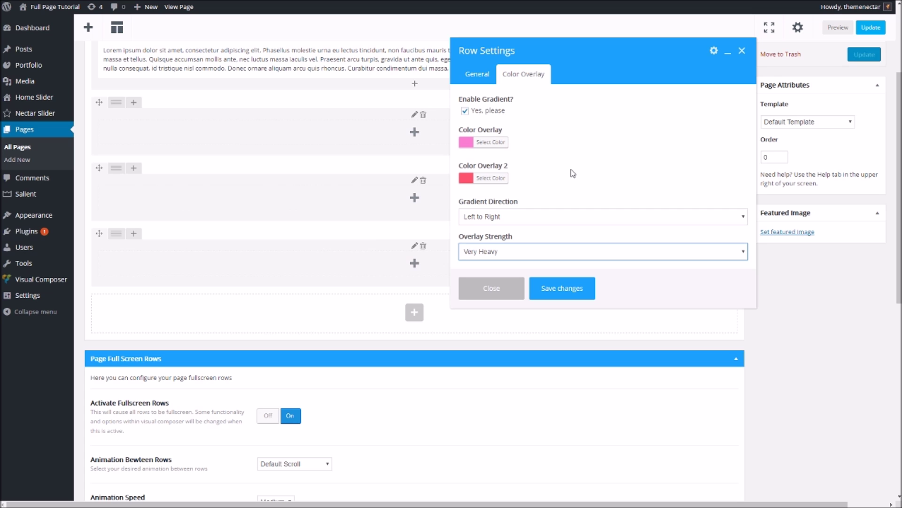
Set the second row's text color to Light and save the row settings
{"action": "left_click", "coordinate": [482, 75]}
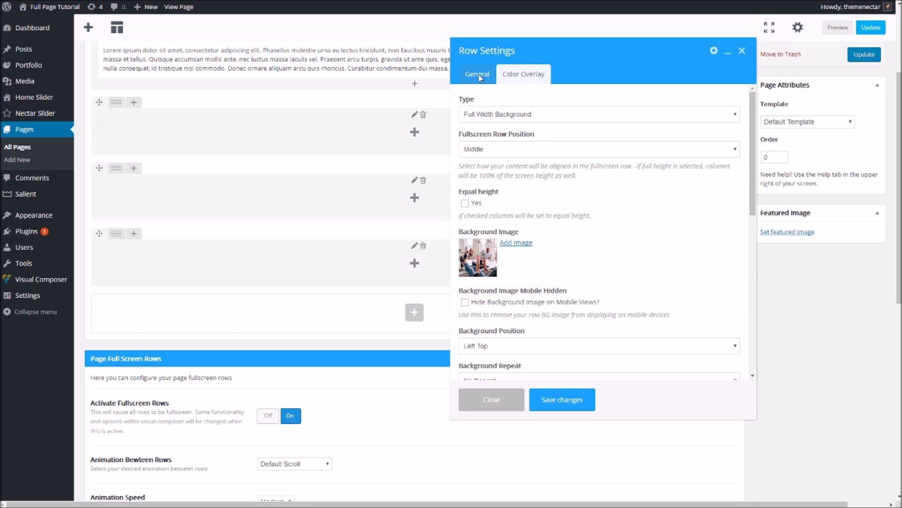
{"action": "scroll", "coordinate": [591, 205], "scroll_direction": "down", "scroll_amount": 5}
{"action": "scroll", "coordinate": [585, 222], "scroll_direction": "down", "scroll_amount": 1}
{"action": "left_click", "coordinate": [483, 324]}
{"action": "left_click", "coordinate": [484, 342]}
{"action": "scroll", "coordinate": [554, 281], "scroll_direction": "up", "scroll_amount": 2}
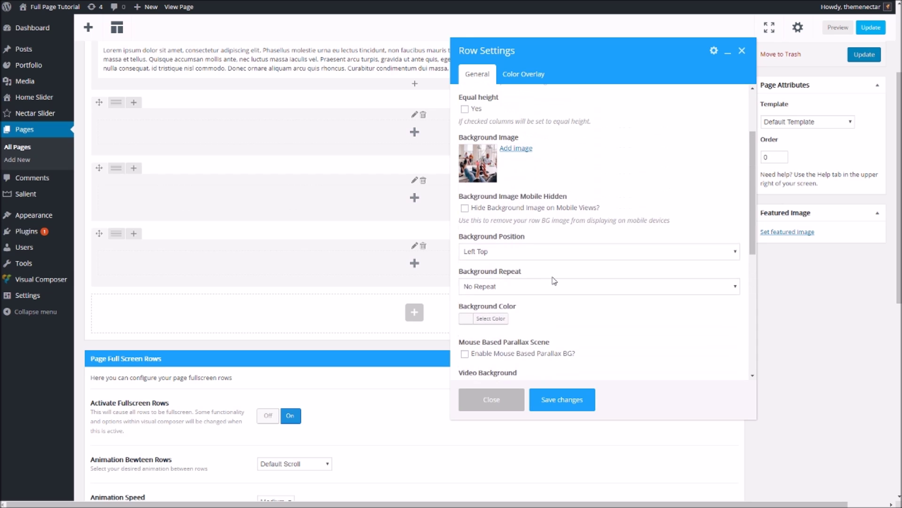
{"action": "left_click", "coordinate": [546, 400]}
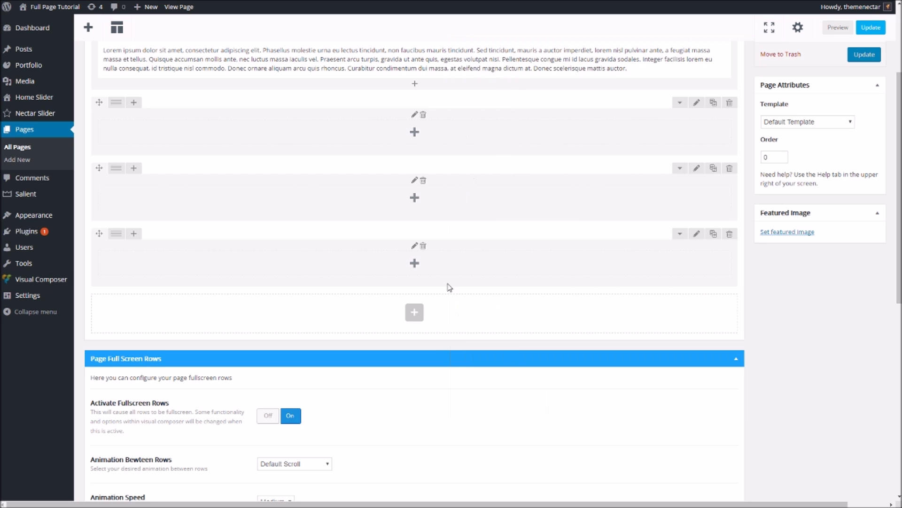
Add a nested row inside the second row, with a text block in it
{"action": "left_click", "coordinate": [423, 138]}
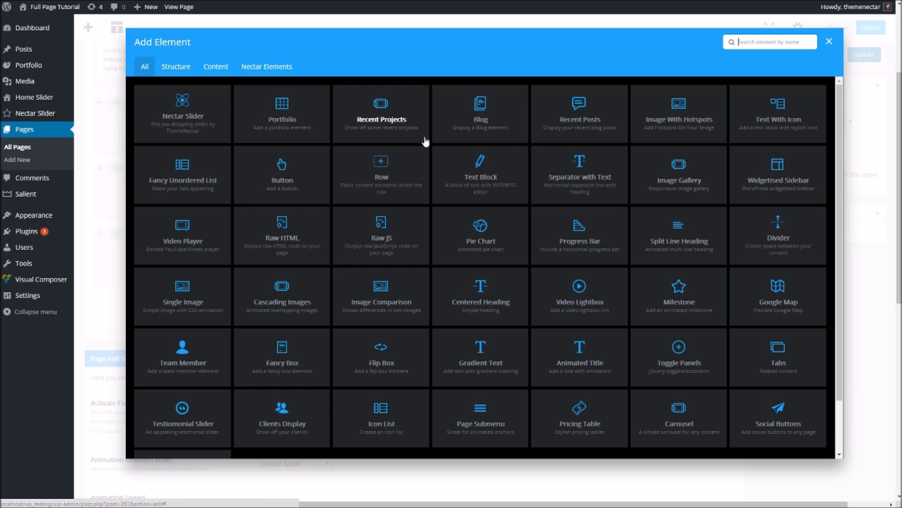
{"action": "type", "text": "row"}
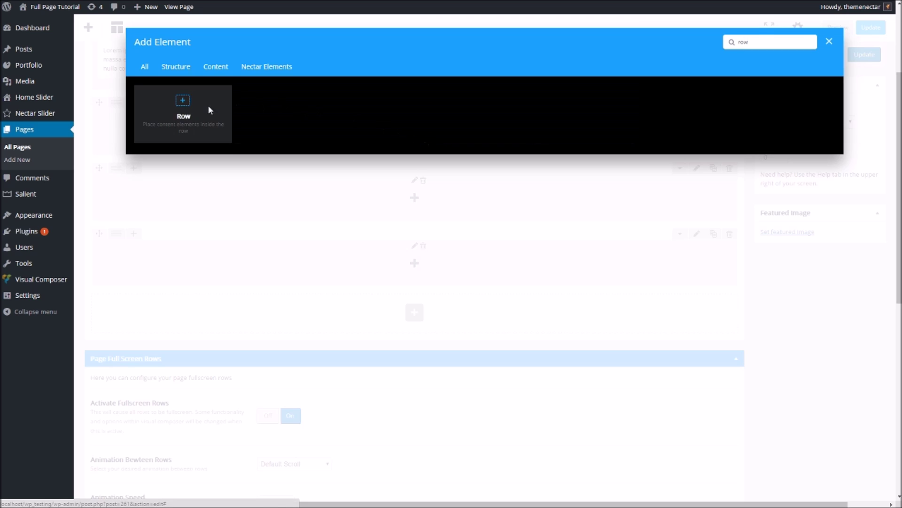
{"action": "left_click", "coordinate": [207, 110]}
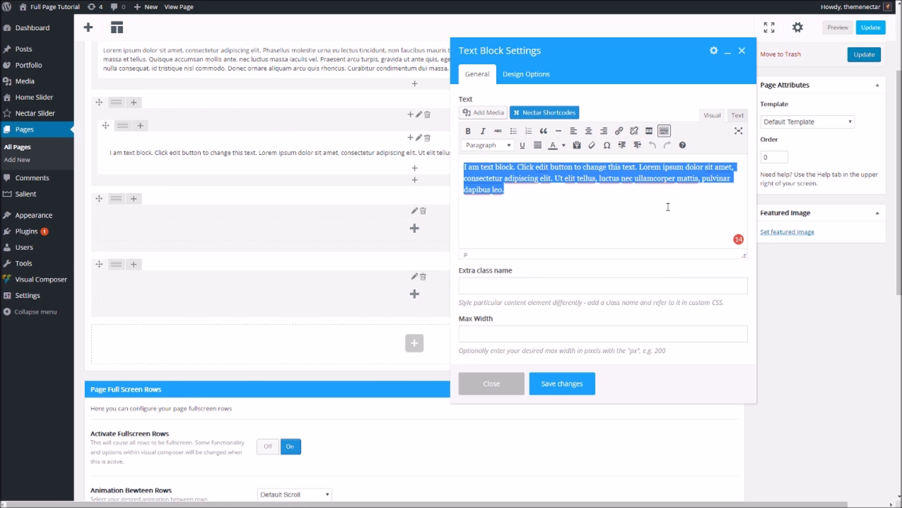
Replace the nested row's placeholder text with the Heading 2 "The Best Way to Send Money" and save the text block
{"action": "type", "text": "The Best Way to Send Money!"}
{"action": "key", "text": "BackSpace"}
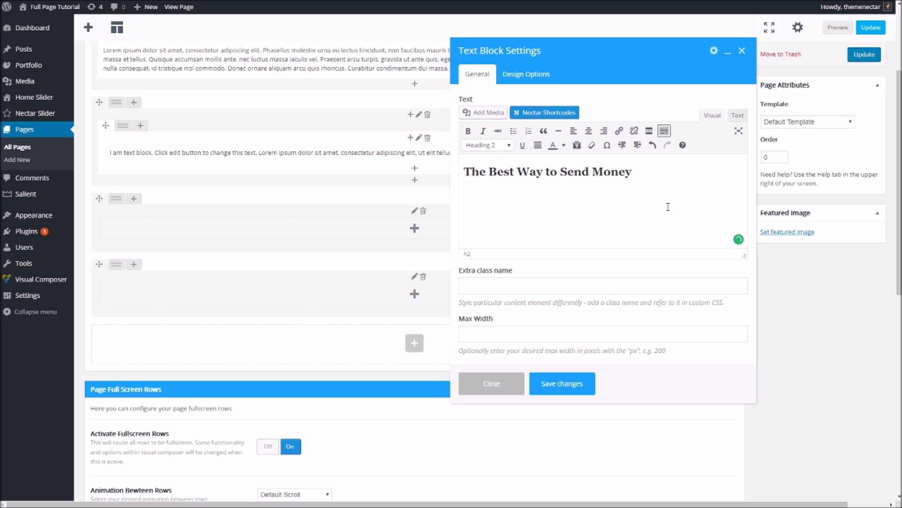
{"action": "left_click_drag", "start_coordinate": [658, 184], "coordinate": [512, 173]}
{"action": "left_click", "coordinate": [529, 172]}
{"action": "left_click", "coordinate": [563, 385]}
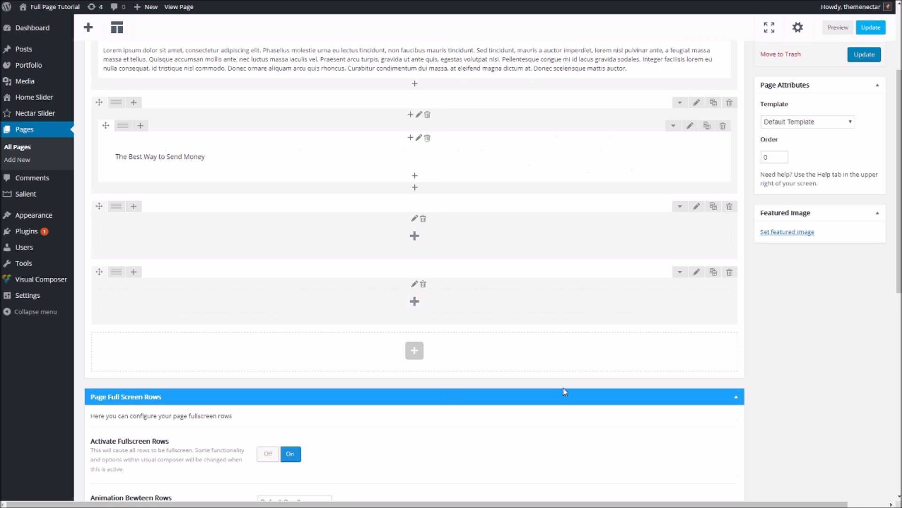
Duplicate the heading's nested row and replace the copy's text with the pasted "No matter the size of your business..." copy, formatted as Paragraph
{"action": "left_click", "coordinate": [706, 126]}
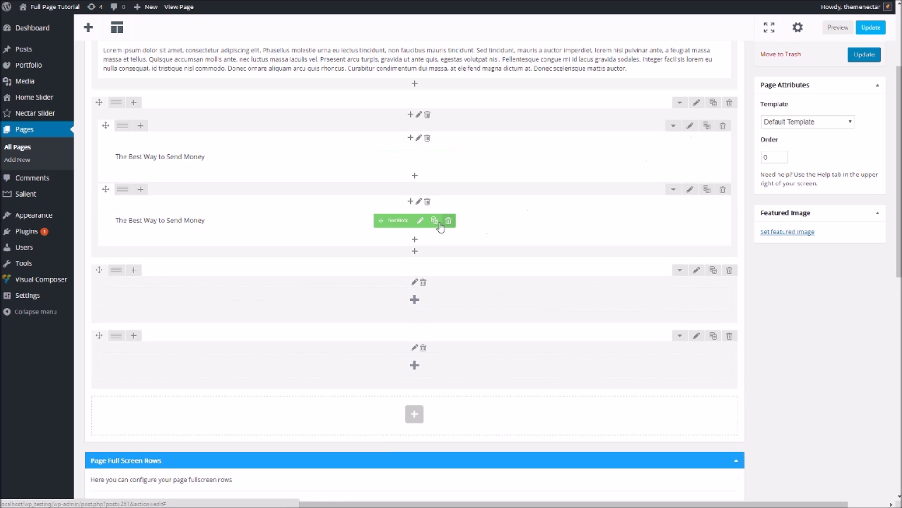
{"action": "left_click", "coordinate": [422, 218]}
{"action": "left_click_drag", "start_coordinate": [631, 173], "coordinate": [443, 176]}
{"action": "key", "text": "ctrl+v"}
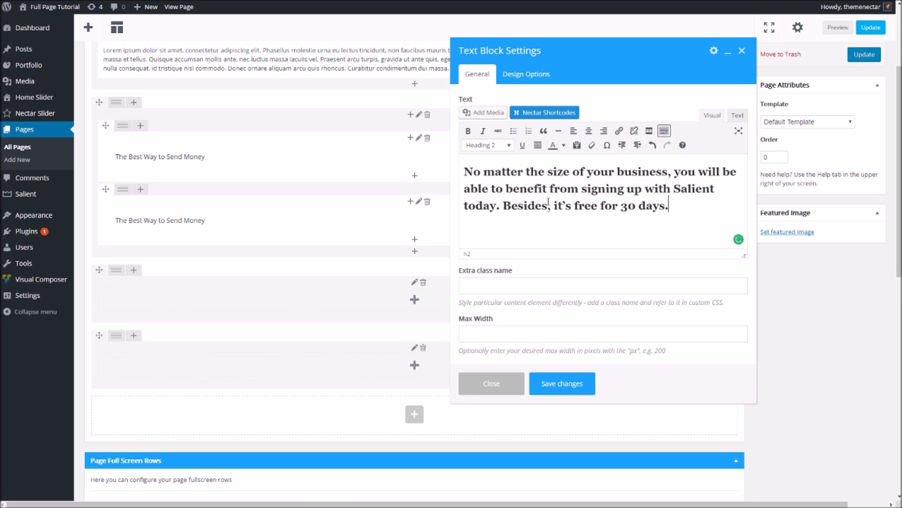
{"action": "key", "text": "ctrl+a"}
{"action": "left_click", "coordinate": [499, 146]}
{"action": "left_click", "coordinate": [489, 162]}
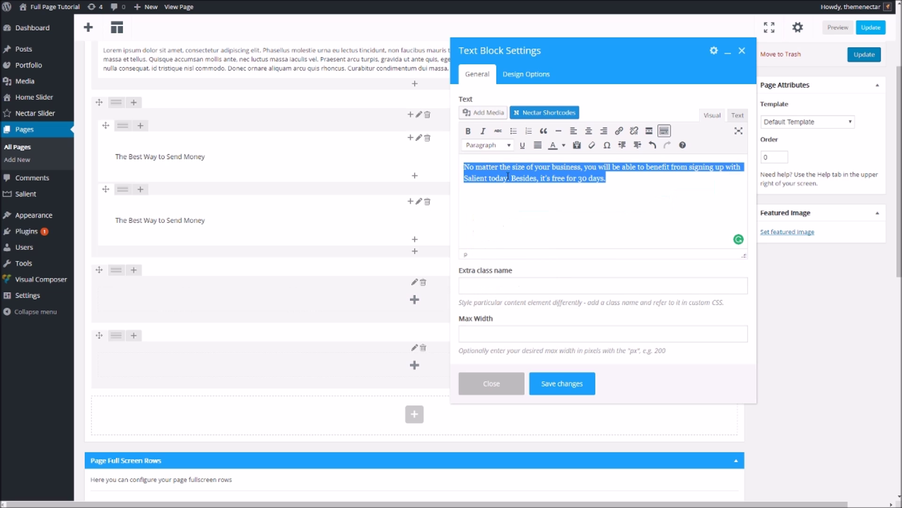
Set the paragraph text block's max width to 400 and save its settings
{"action": "left_click", "coordinate": [535, 333]}
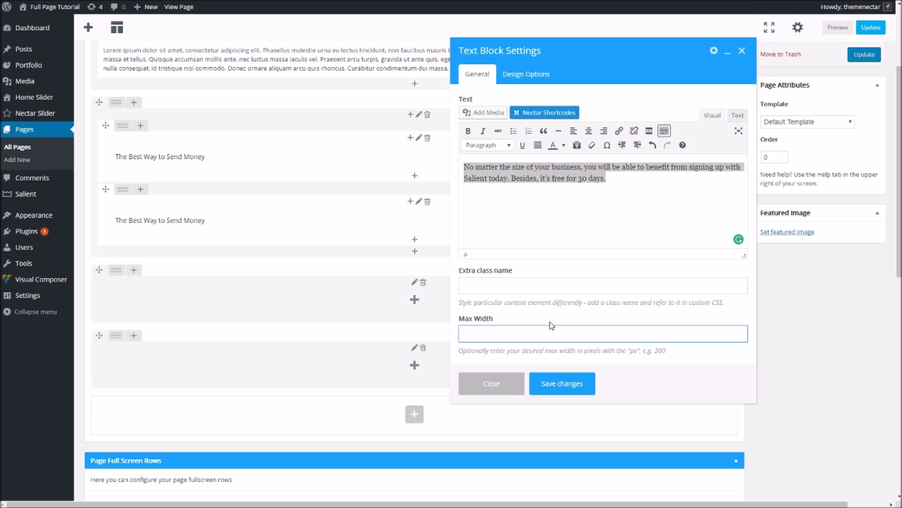
{"action": "type", "text": "400"}
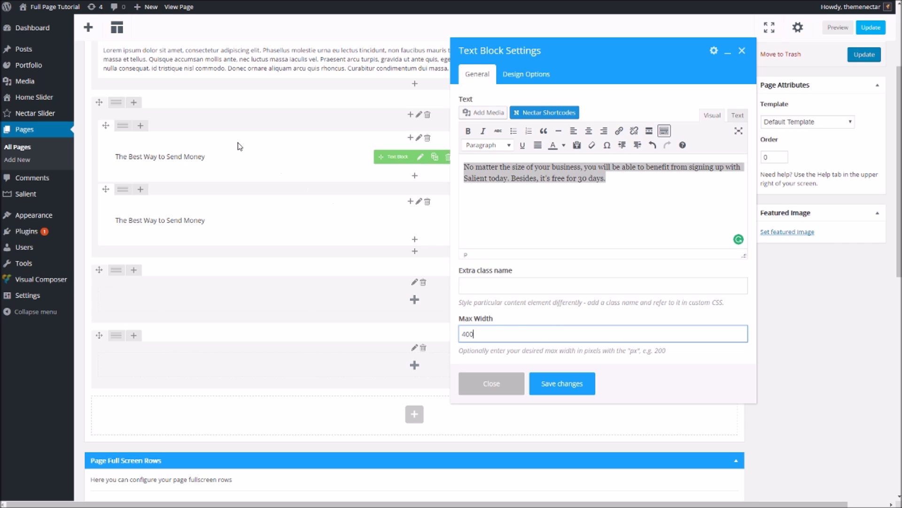
{"action": "left_click", "coordinate": [559, 384]}
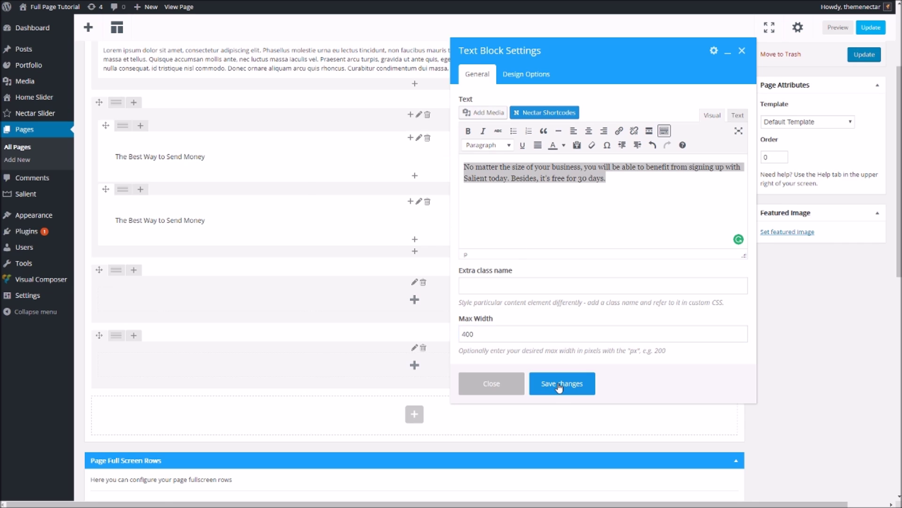
Duplicate the paragraph's nested row and replace the copy's text block with a Button element
{"action": "left_click", "coordinate": [706, 190]}
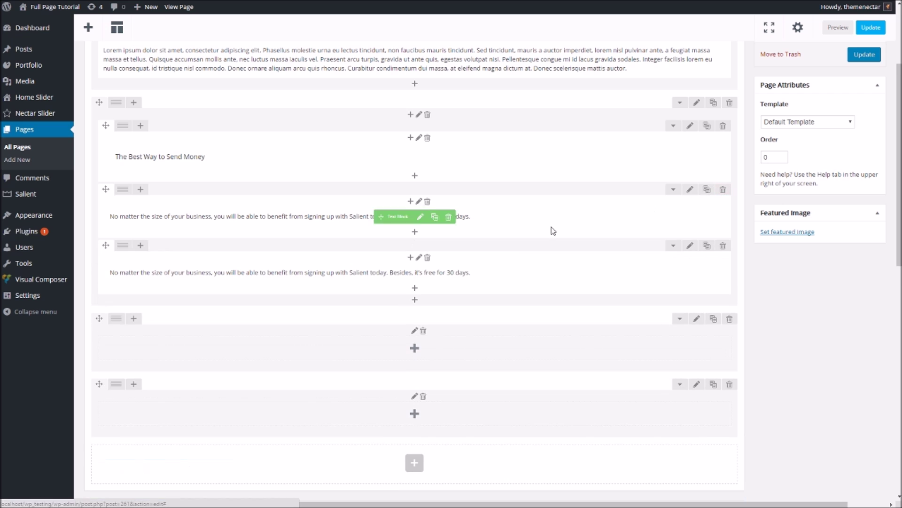
{"action": "left_click", "coordinate": [449, 276]}
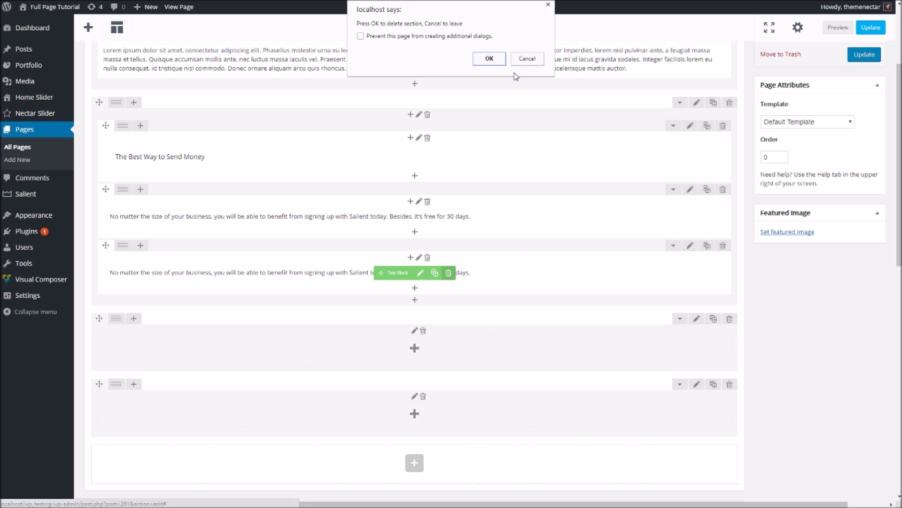
{"action": "left_click", "coordinate": [493, 60]}
{"action": "left_click", "coordinate": [415, 276]}
{"action": "type", "text": "butt"}
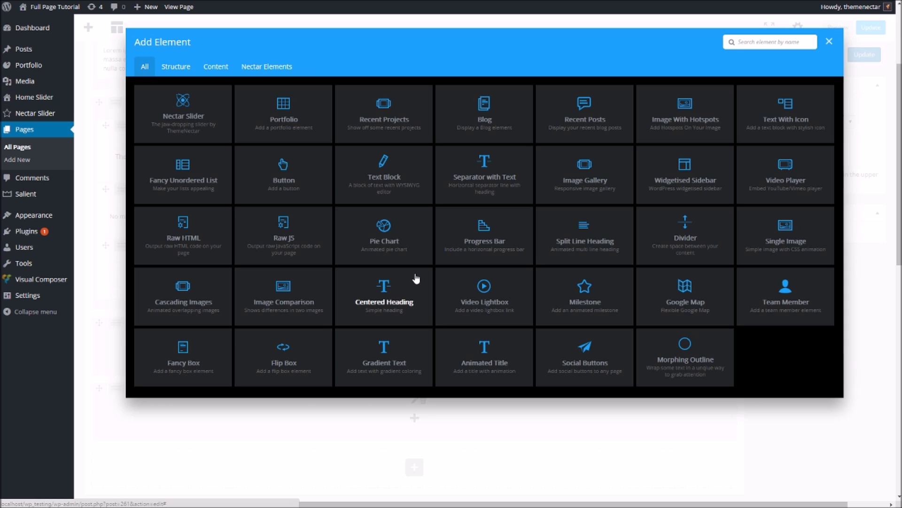
{"action": "left_click", "coordinate": [212, 123]}
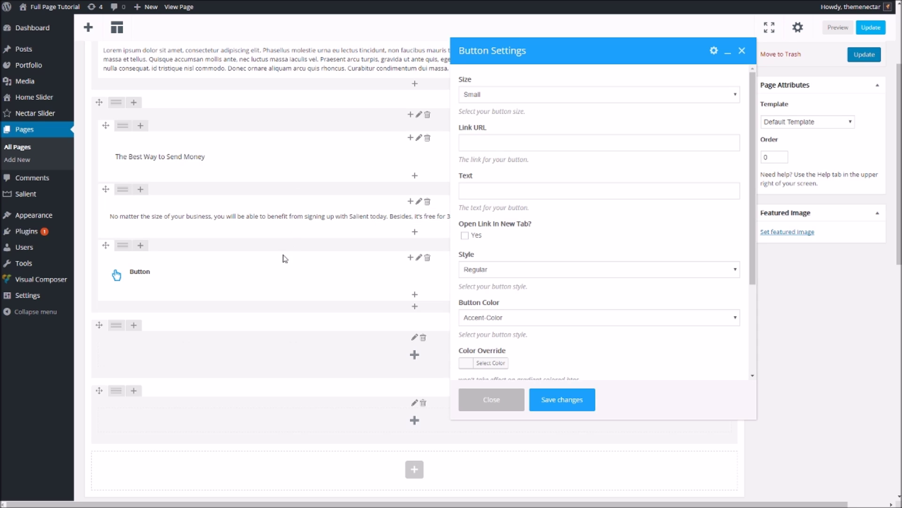
Set the button's size to Jumbo and its text to "Sign Up Now"
{"action": "left_click", "coordinate": [495, 95]}
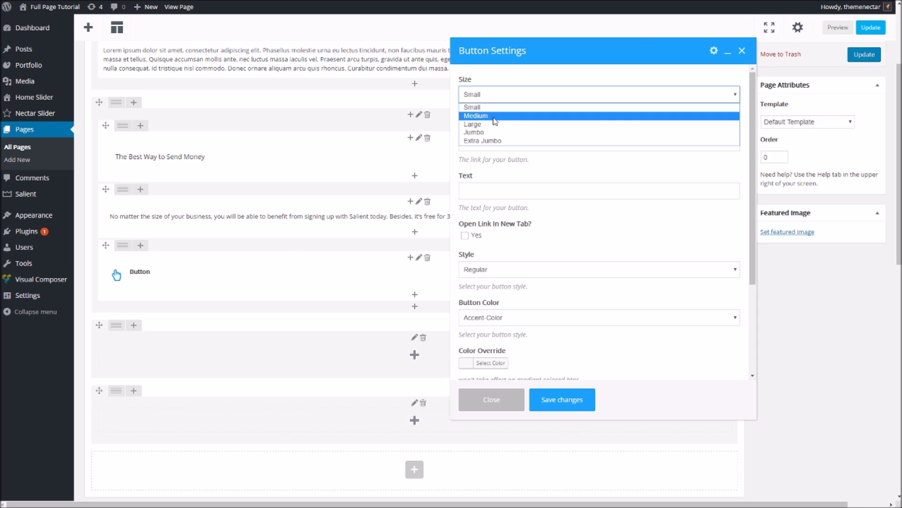
{"action": "left_click", "coordinate": [492, 132]}
{"action": "left_click", "coordinate": [501, 189]}
{"action": "type", "text": "Sign Up Now"}
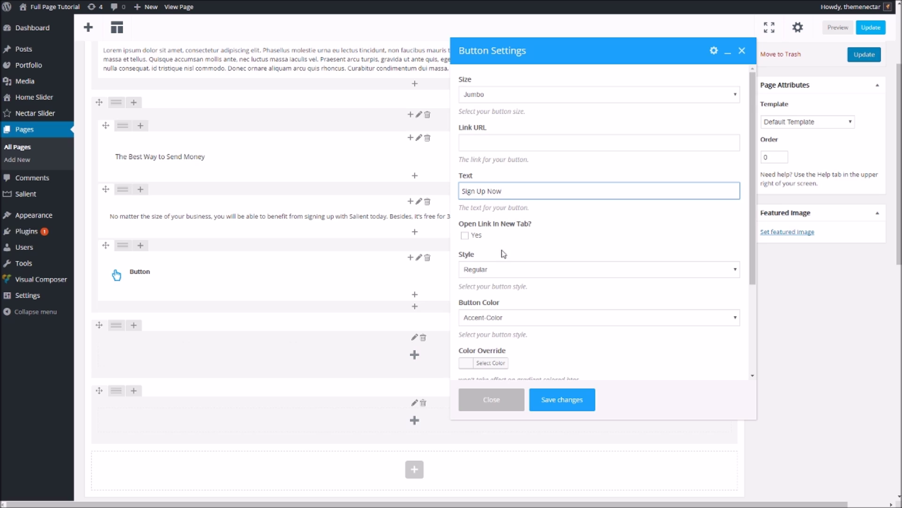
Give the button the See Through 3D style and a top margin of 40, and save its settings
{"action": "left_click", "coordinate": [499, 271]}
{"action": "left_click", "coordinate": [493, 322]}
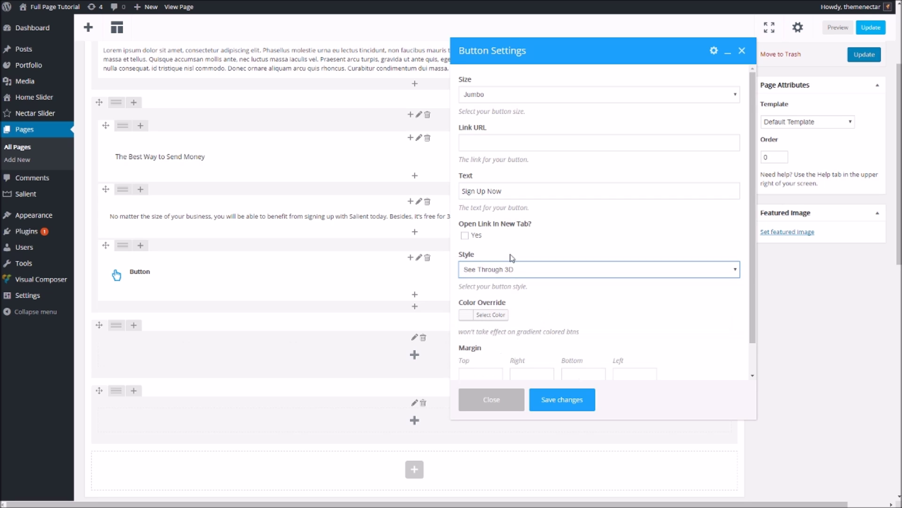
{"action": "scroll", "coordinate": [511, 254], "scroll_direction": "down", "scroll_amount": 2}
{"action": "left_click", "coordinate": [477, 337]}
{"action": "type", "text": "40"}
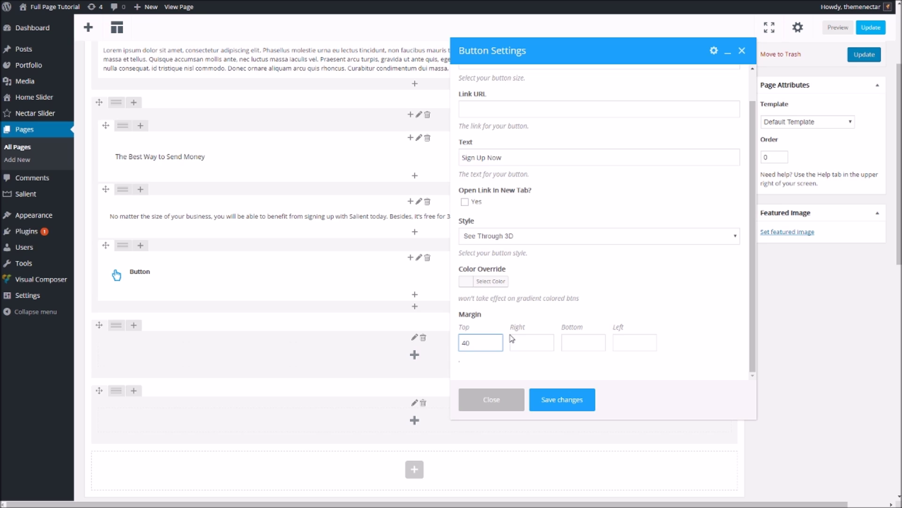
{"action": "left_click", "coordinate": [559, 399]}
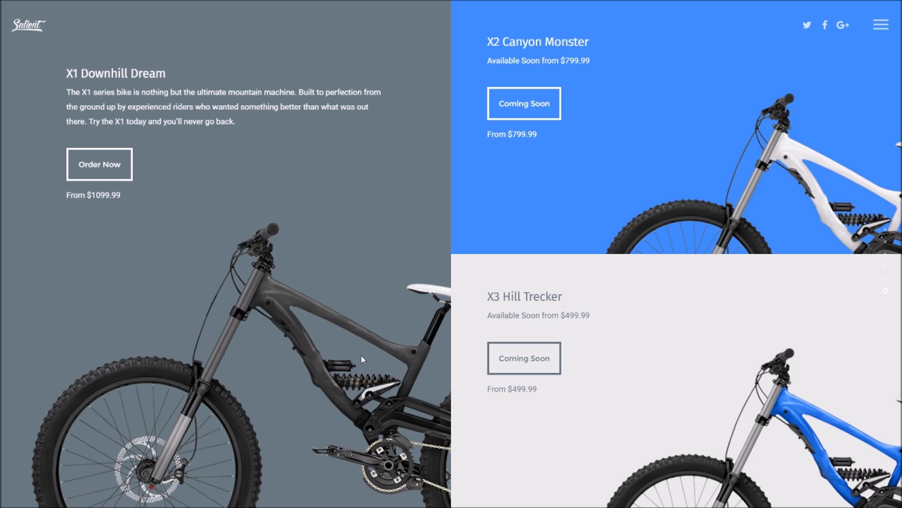
Close the bike demo page and try Full Height as the third row's fullscreen row position
{"action": "key", "text": "ctrl+w"}
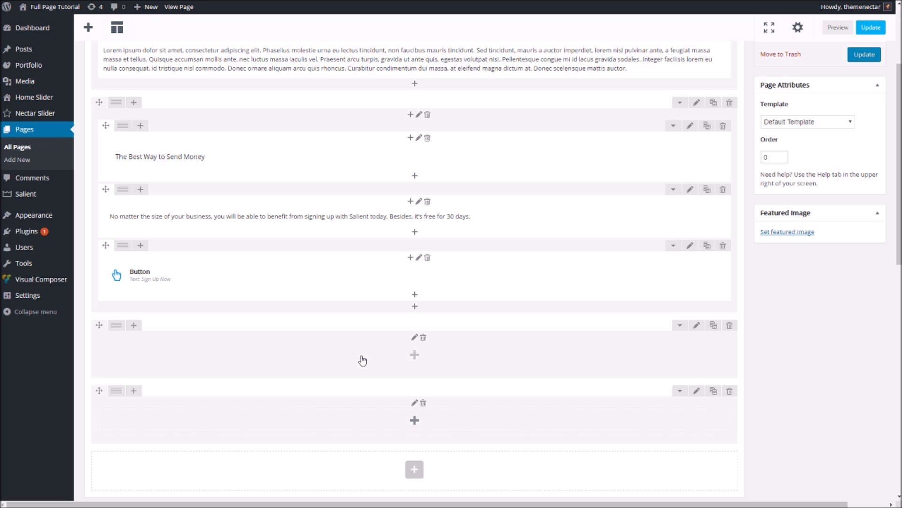
{"action": "left_click", "coordinate": [697, 326]}
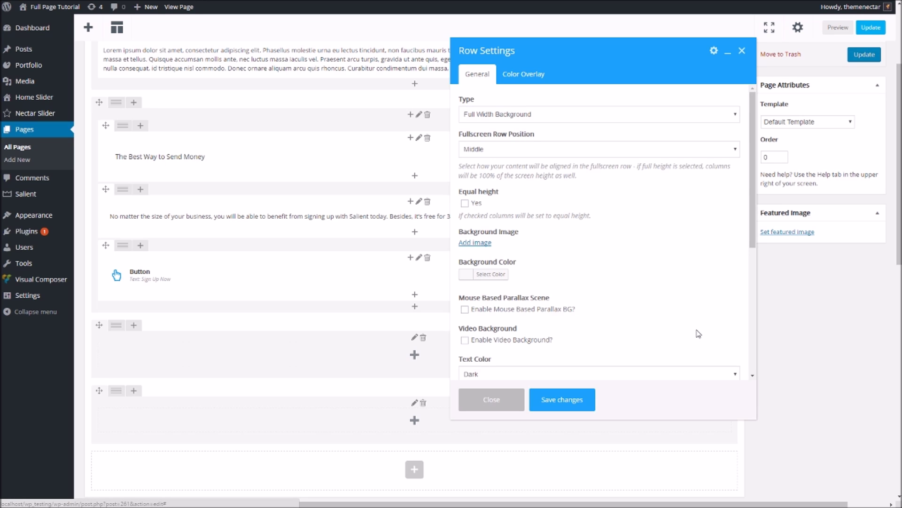
{"action": "left_click", "coordinate": [489, 150]}
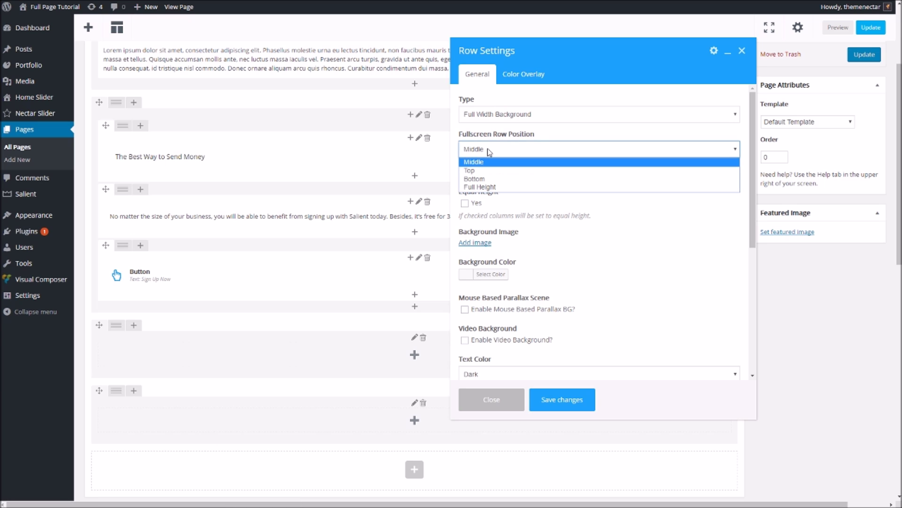
{"action": "left_click", "coordinate": [487, 188]}
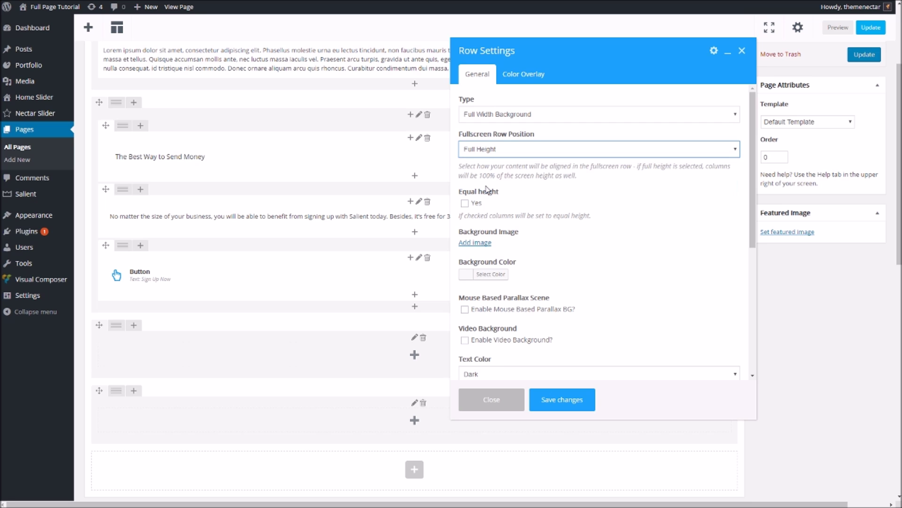
{"action": "left_click", "coordinate": [559, 405]}
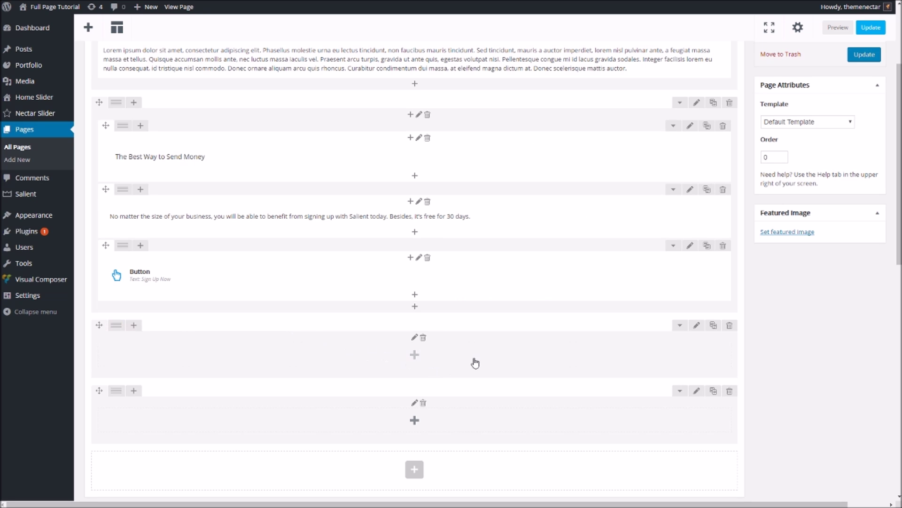
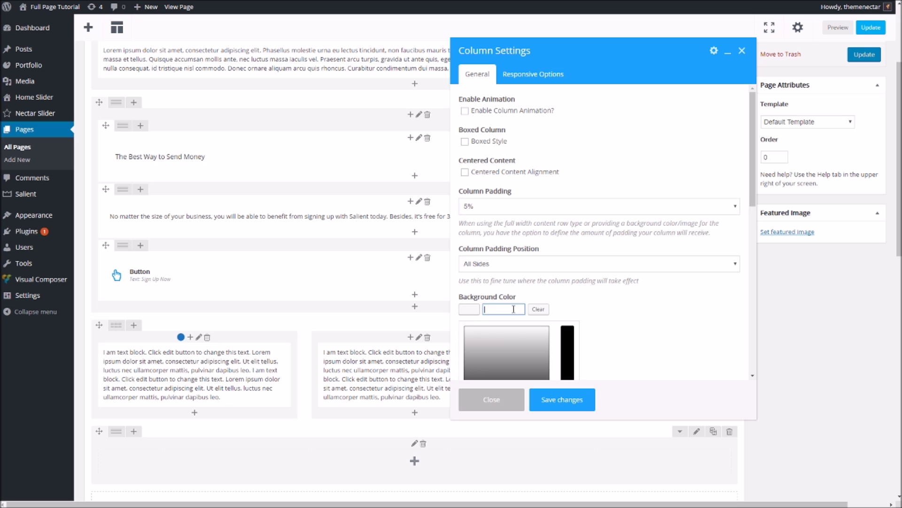
Set the third row's middle column background color to blue #237add and save the column settings
{"action": "left_click", "coordinate": [514, 348]}
{"action": "left_click_drag", "start_coordinate": [513, 330], "coordinate": [515, 307]}
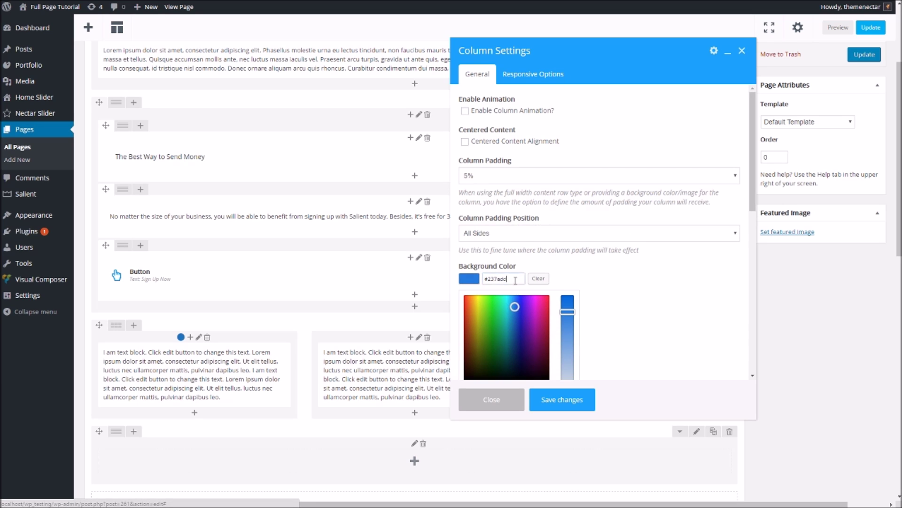
{"action": "left_click", "coordinate": [613, 292]}
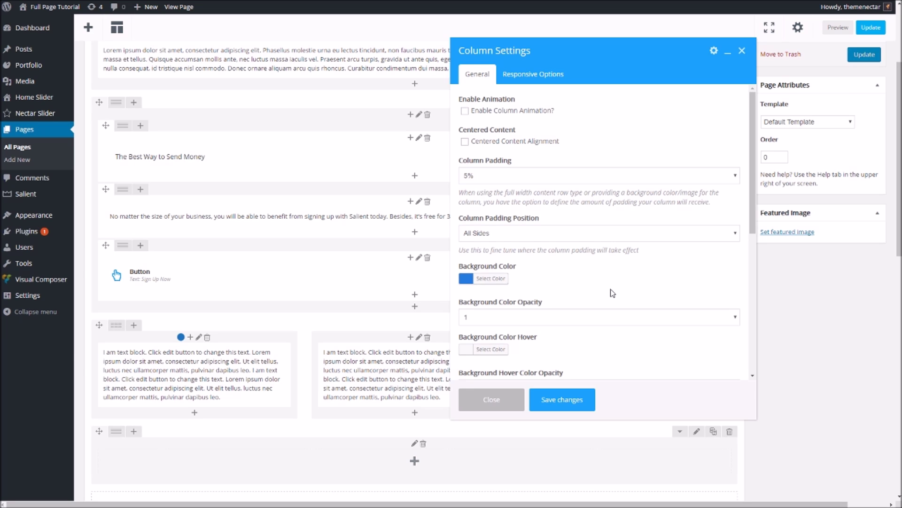
{"action": "left_click", "coordinate": [559, 399]}
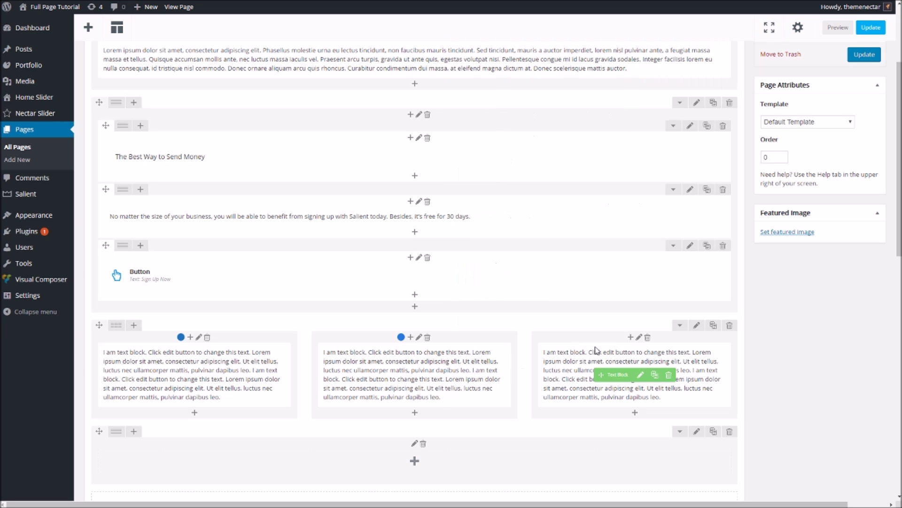
Set the third row's last column to 5% padding on all sides with a slightly brighter blue background color than the middle column's
{"action": "left_click", "coordinate": [640, 338]}
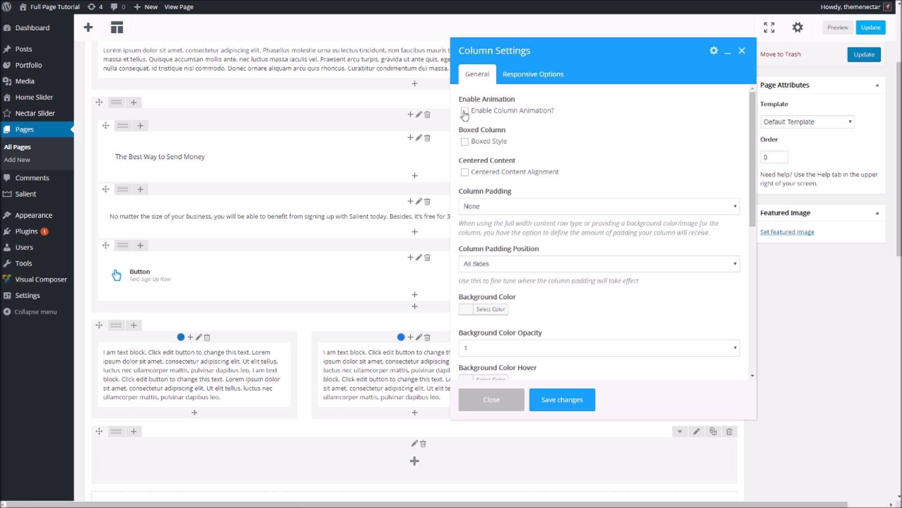
{"action": "left_click", "coordinate": [475, 208]}
{"action": "left_click", "coordinate": [483, 260]}
{"action": "left_click", "coordinate": [489, 309]}
{"action": "left_click", "coordinate": [514, 337]}
{"action": "key", "text": "Home"}
{"action": "type", "text": "#1"}
{"action": "left_click", "coordinate": [515, 299]}
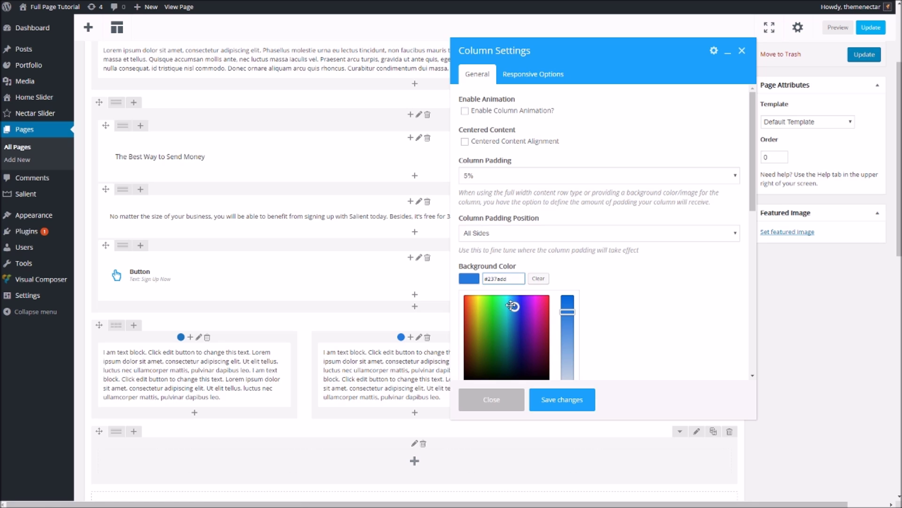
{"action": "left_click", "coordinate": [605, 277]}
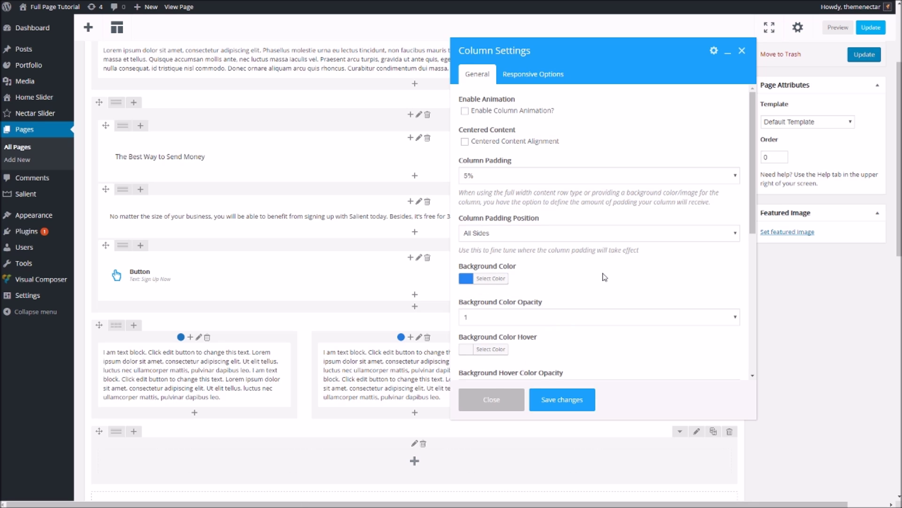
{"action": "key", "text": "Escape"}
Set the third row's text color to Light
{"action": "left_click", "coordinate": [697, 325]}
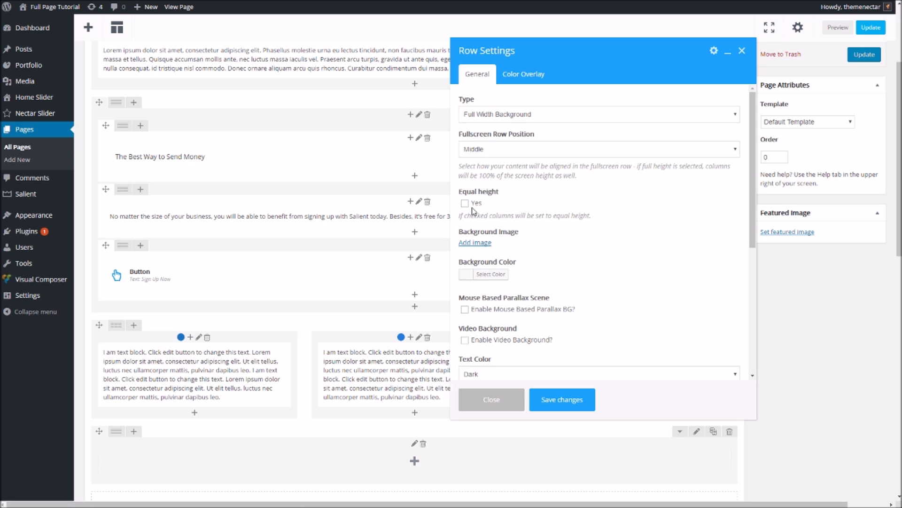
{"action": "scroll", "coordinate": [473, 242], "scroll_direction": "down", "scroll_amount": 1}
{"action": "left_click", "coordinate": [488, 328]}
{"action": "left_click", "coordinate": [487, 350]}
{"action": "mouse_move", "coordinate": [398, 367]}
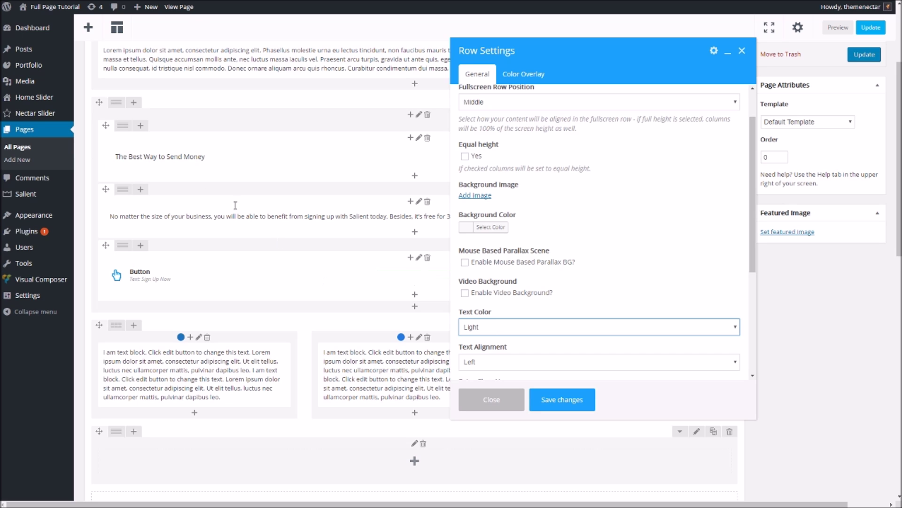
Enable equal height for the third row's columns and set the column content position to Middle
{"action": "left_click", "coordinate": [465, 156]}
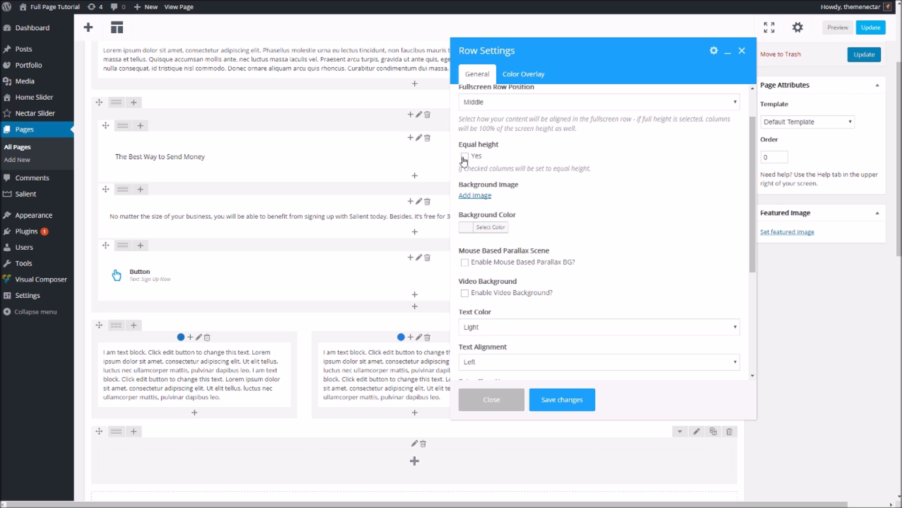
{"action": "left_click", "coordinate": [503, 202]}
{"action": "left_click", "coordinate": [499, 231]}
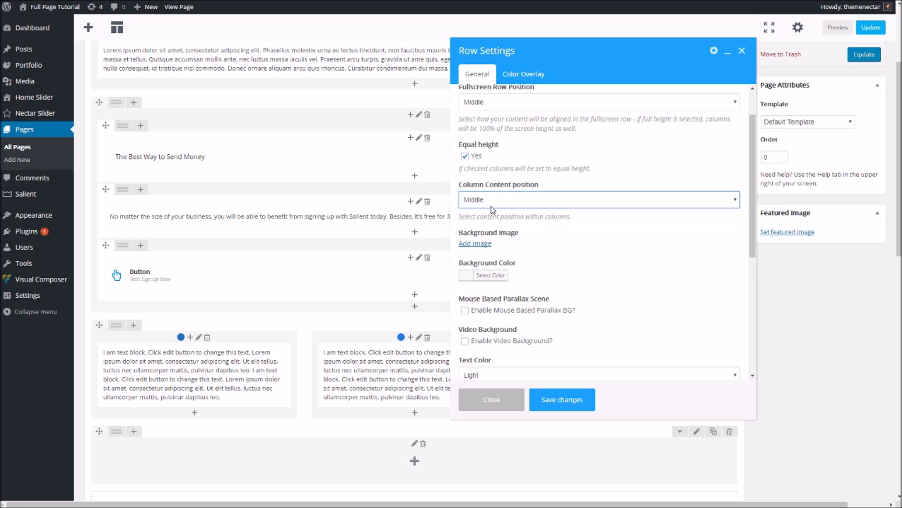
Change the third row's type to Full Width Content
{"action": "scroll", "coordinate": [527, 233], "scroll_direction": "up", "scroll_amount": 1}
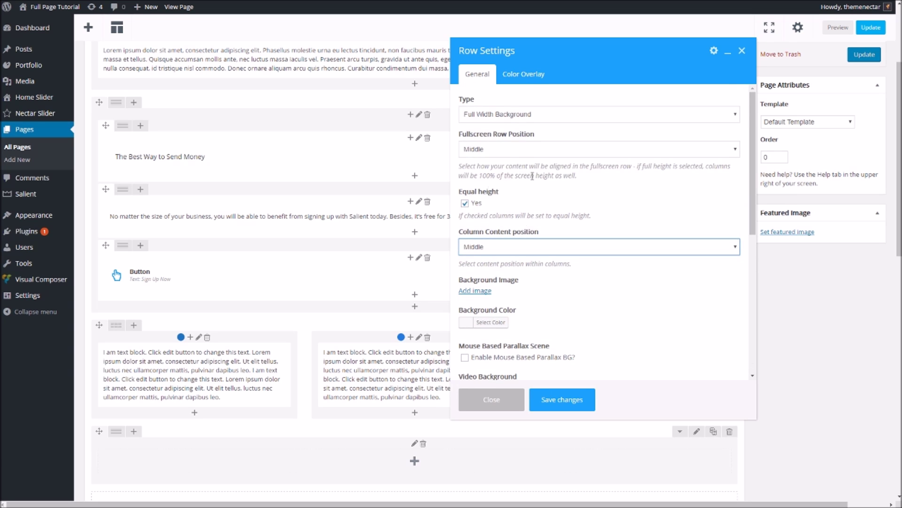
{"action": "left_click", "coordinate": [511, 114]}
{"action": "left_click", "coordinate": [511, 135]}
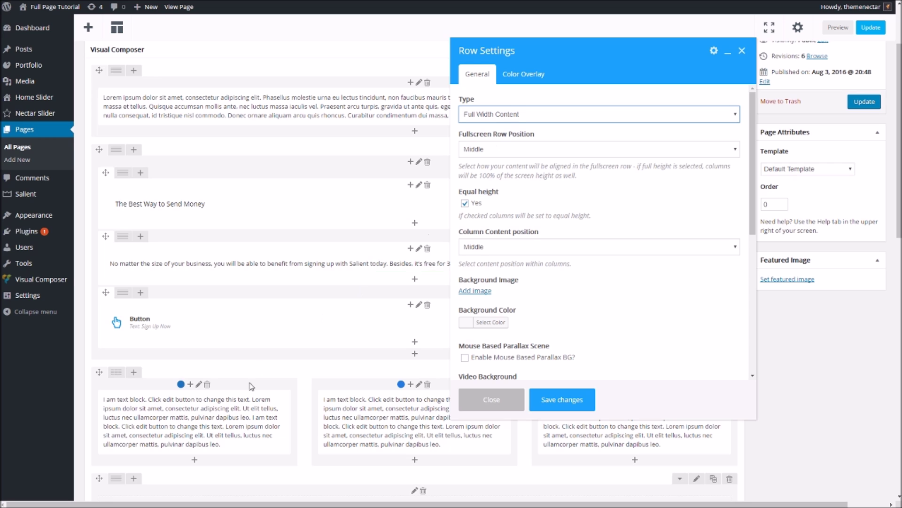
View the published page and examine how its three fullscreen rows look, including the Sign Up Now button and three-column row
{"action": "mouse_move", "coordinate": [224, 420]}
{"action": "key", "text": "Escape"}
{"action": "scroll", "coordinate": [814, 420], "scroll_direction": "down", "scroll_amount": 2}
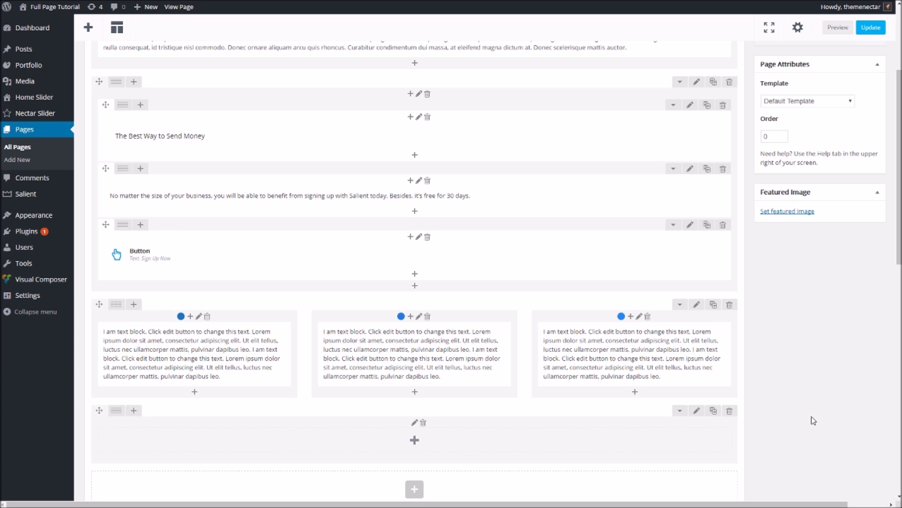
{"action": "left_click", "coordinate": [180, 7]}
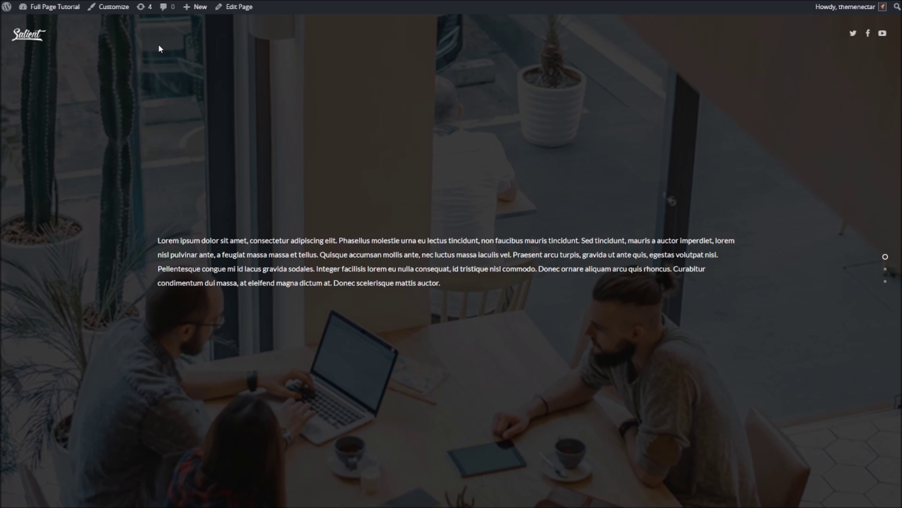
{"action": "scroll", "coordinate": [160, 49], "scroll_direction": "down", "scroll_amount": 1}
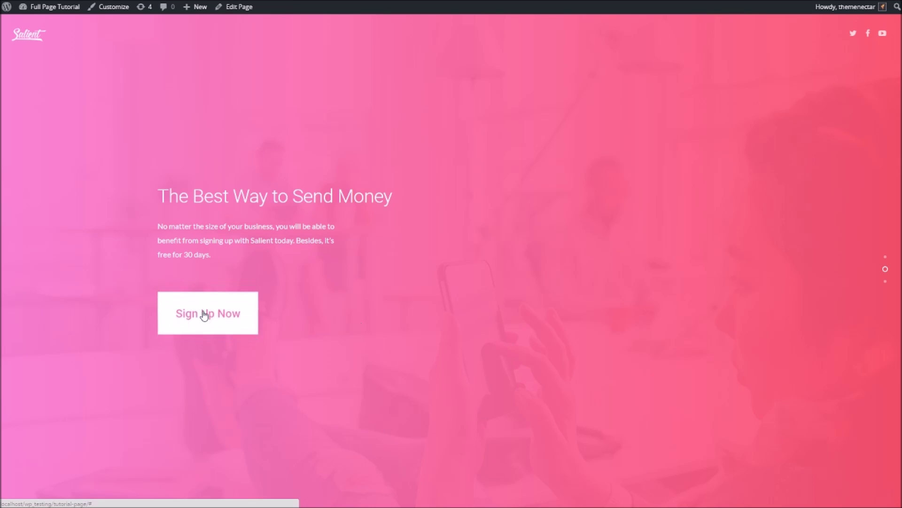
{"action": "scroll", "coordinate": [428, 322], "scroll_direction": "up", "scroll_amount": 1}
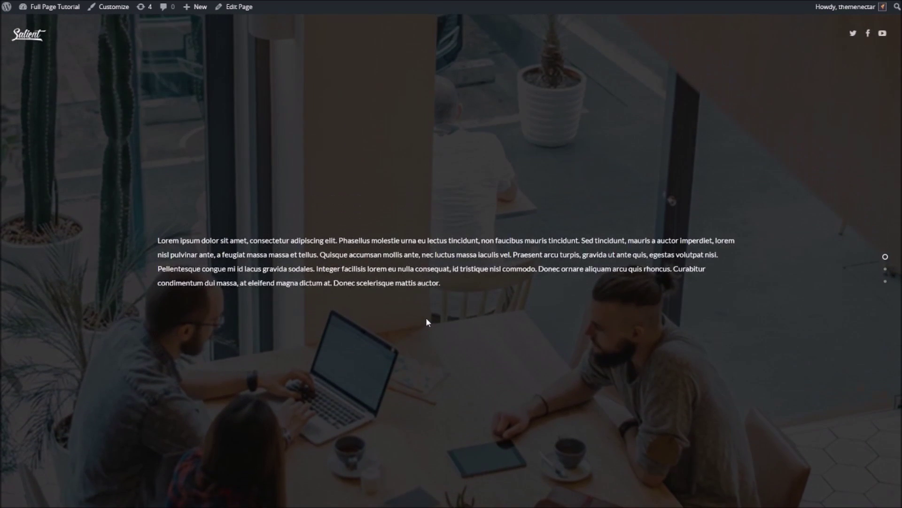
{"action": "scroll", "coordinate": [428, 322], "scroll_direction": "down", "scroll_amount": 1}
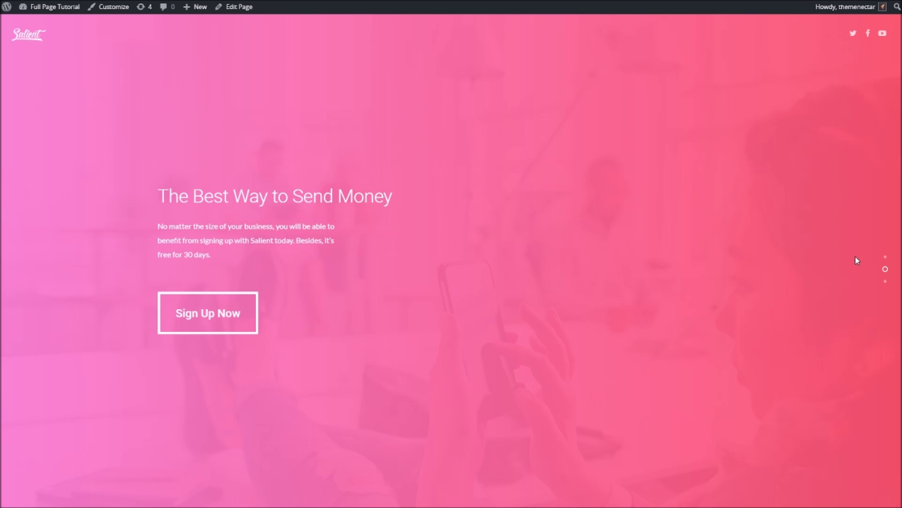
{"action": "scroll", "coordinate": [855, 256], "scroll_direction": "down", "scroll_amount": 1}
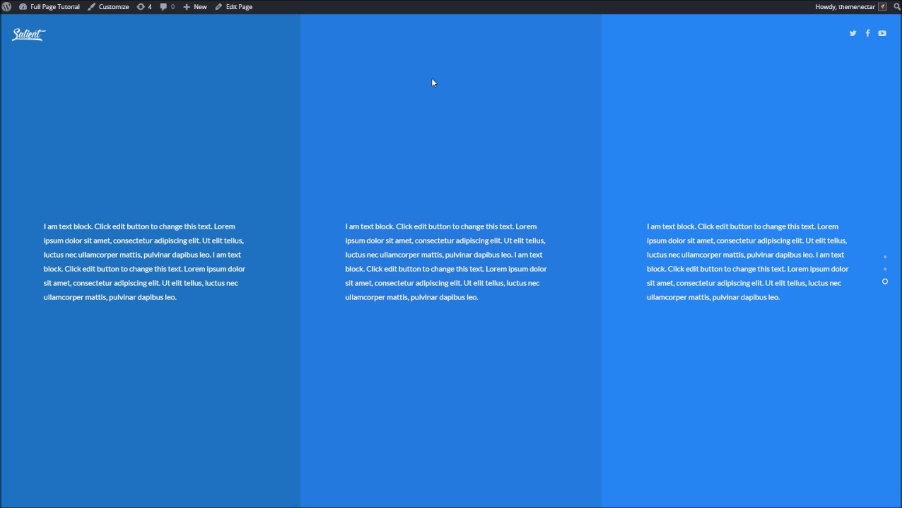
Reopen the page for editing, replace the text block in the third row's last column with a nested row, and duplicate that nested row
{"action": "left_click", "coordinate": [242, 6]}
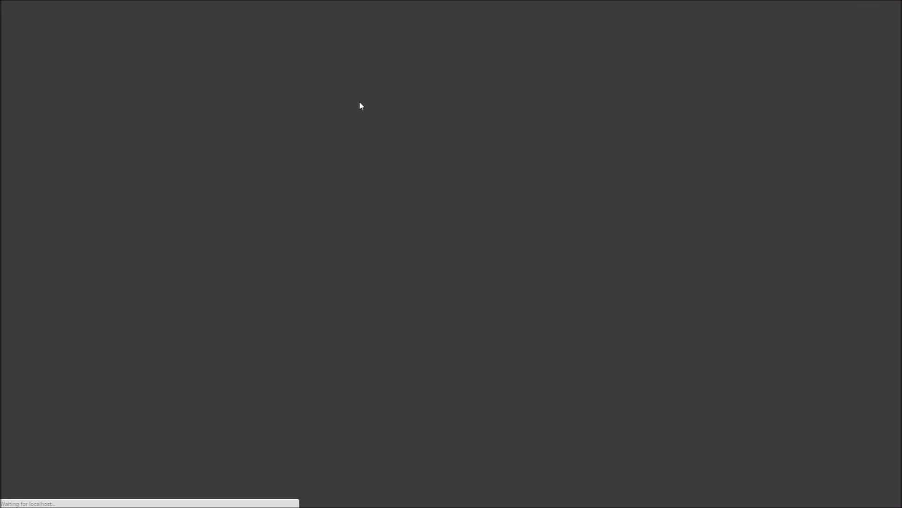
{"action": "scroll", "coordinate": [389, 162], "scroll_direction": "down", "scroll_amount": 5}
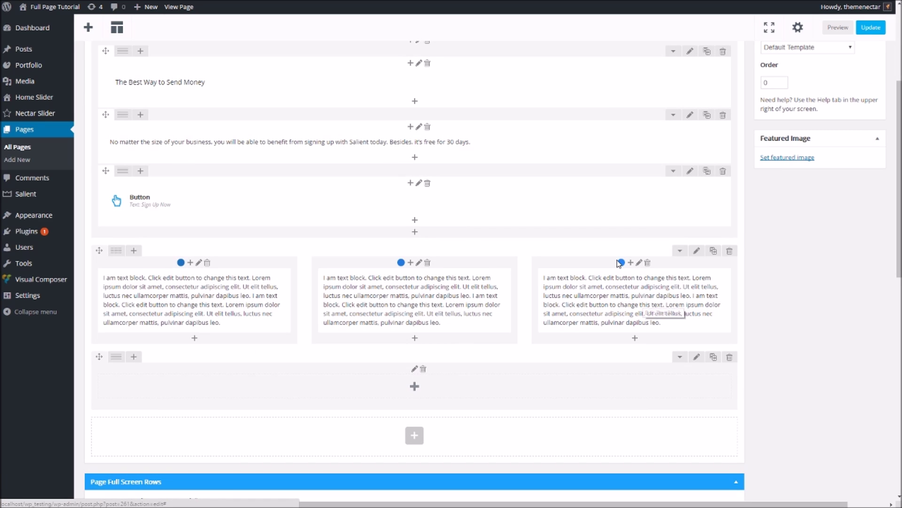
{"action": "left_click", "coordinate": [668, 300]}
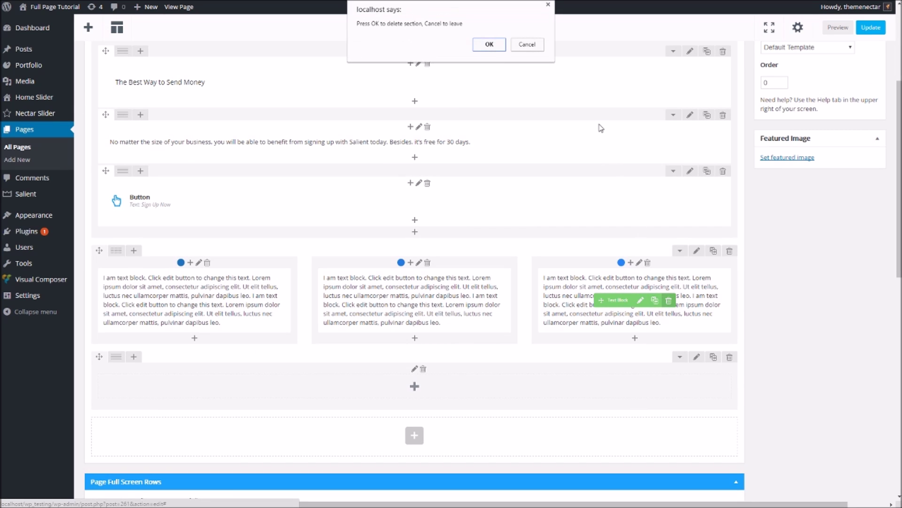
{"action": "left_click", "coordinate": [490, 47]}
{"action": "left_click", "coordinate": [635, 280]}
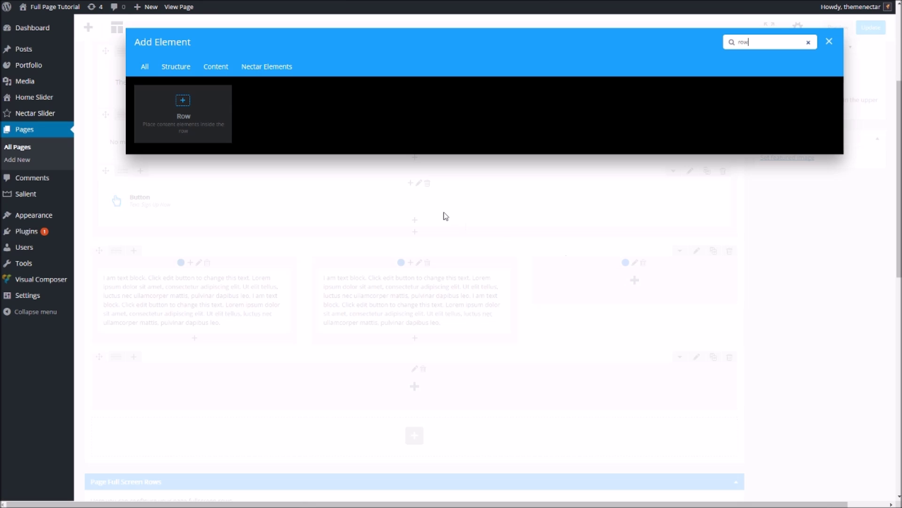
{"action": "left_click", "coordinate": [217, 103]}
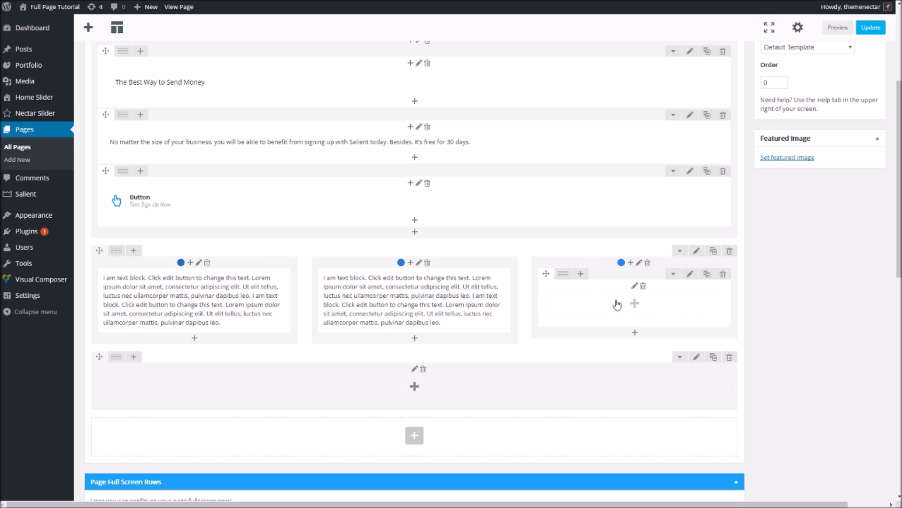
{"action": "left_click", "coordinate": [708, 281]}
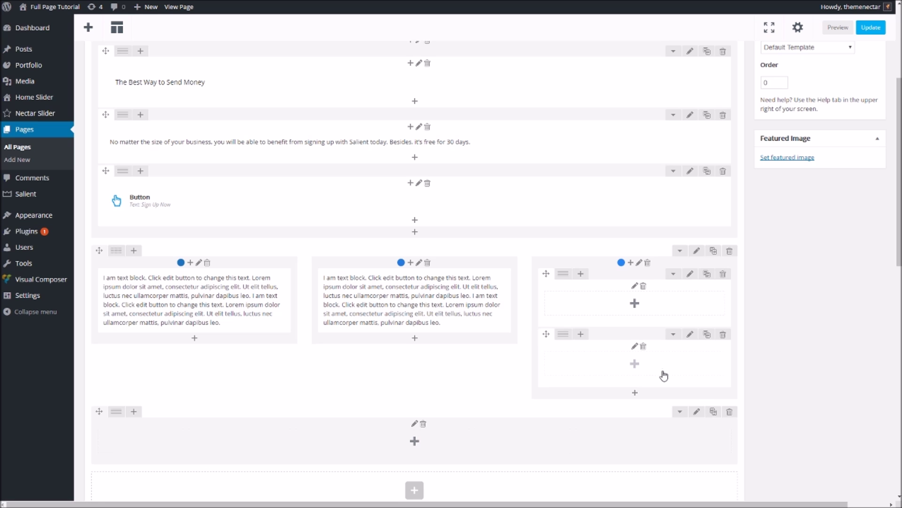
{"action": "left_click", "coordinate": [707, 335]}
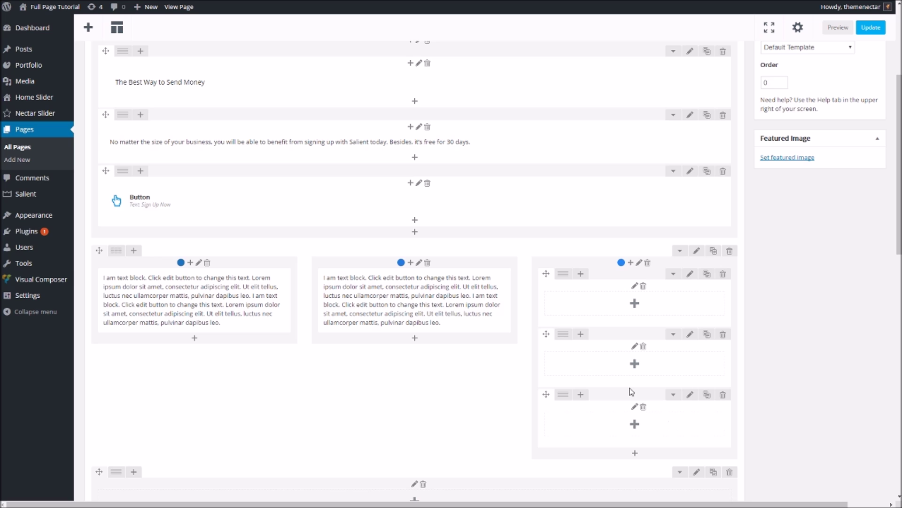
{"action": "left_click", "coordinate": [723, 395]}
{"action": "left_click", "coordinate": [486, 59]}
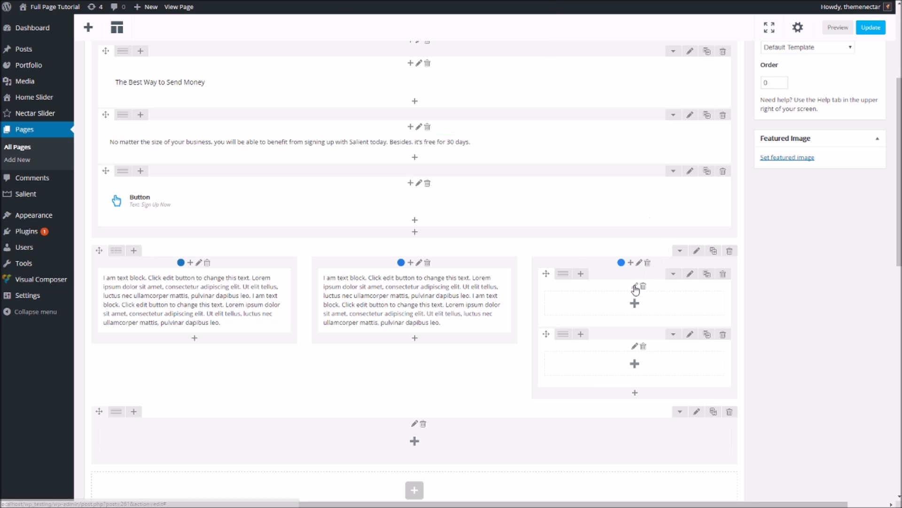
Set second.jpg as the background image of the first nested row's column in the third row's last column
{"action": "left_click", "coordinate": [635, 286]}
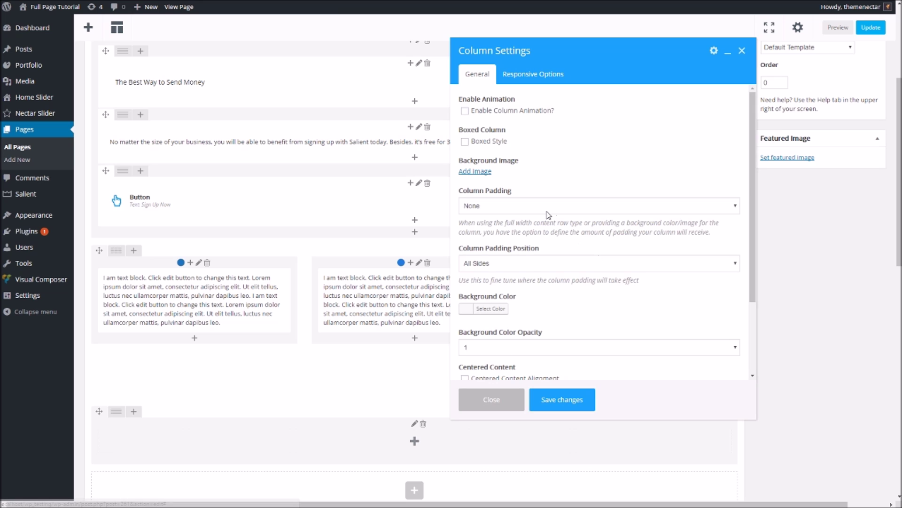
{"action": "left_click", "coordinate": [478, 177]}
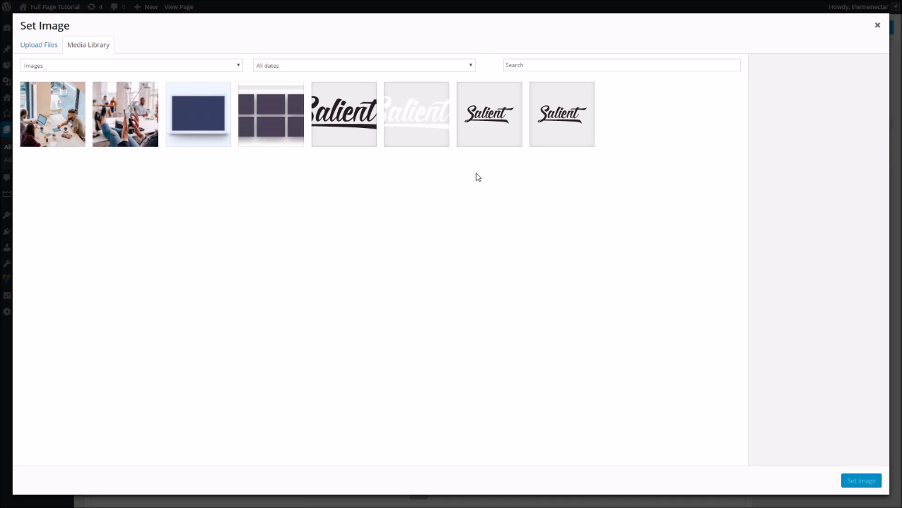
{"action": "left_click", "coordinate": [132, 139]}
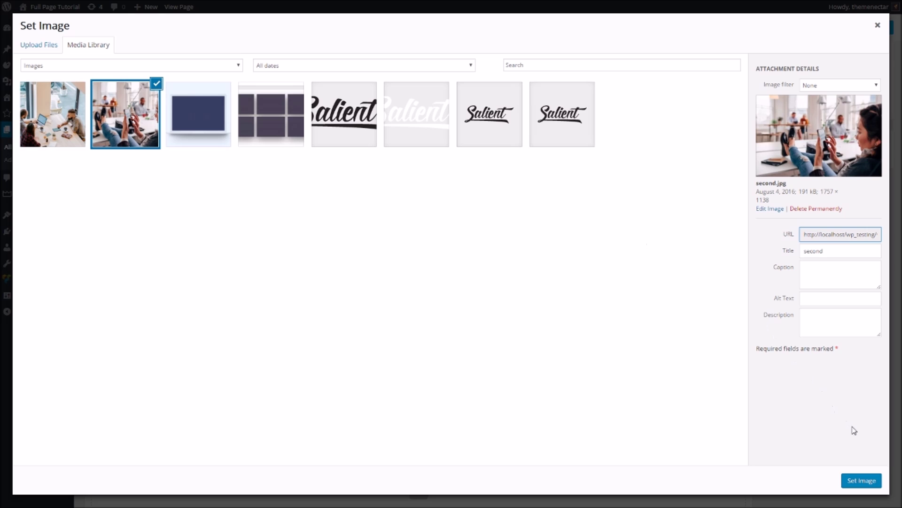
{"action": "left_click", "coordinate": [859, 482]}
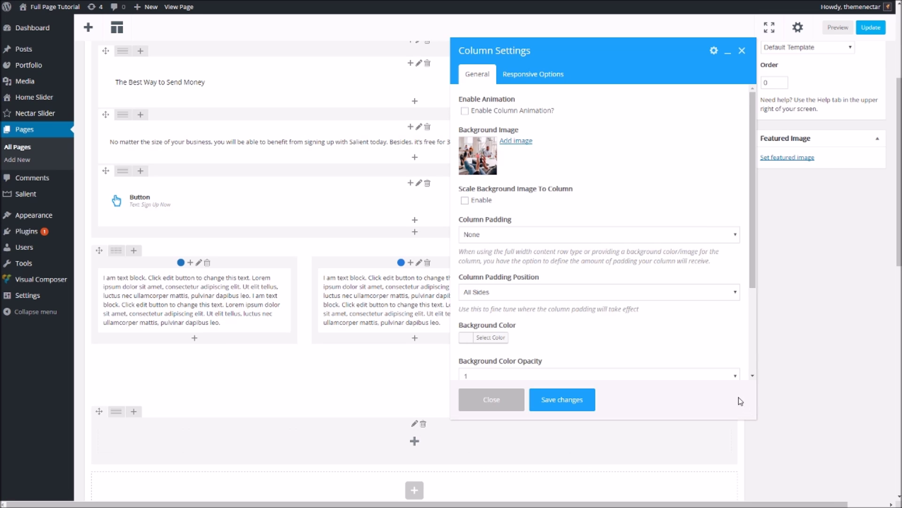
{"action": "key", "text": "Escape"}
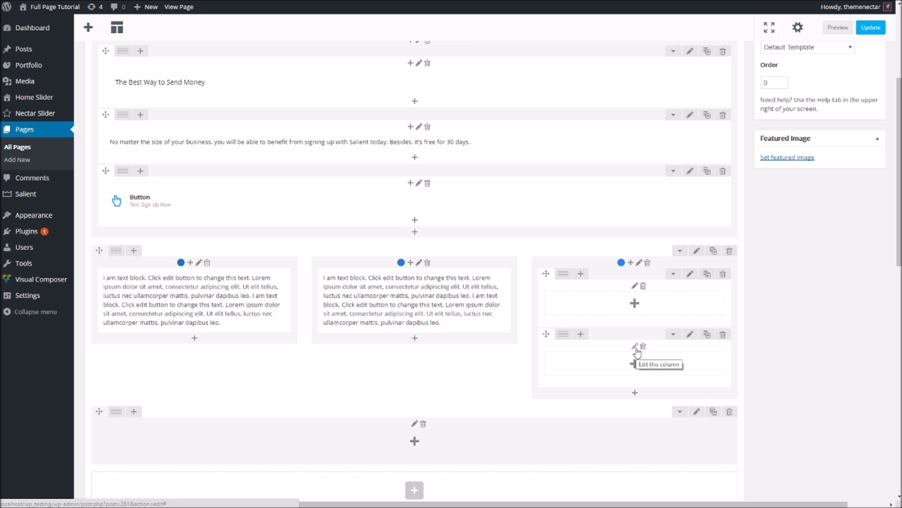
Set coding.jpg as the background image of the second nested row's column in the third row's last column
{"action": "left_click", "coordinate": [635, 346]}
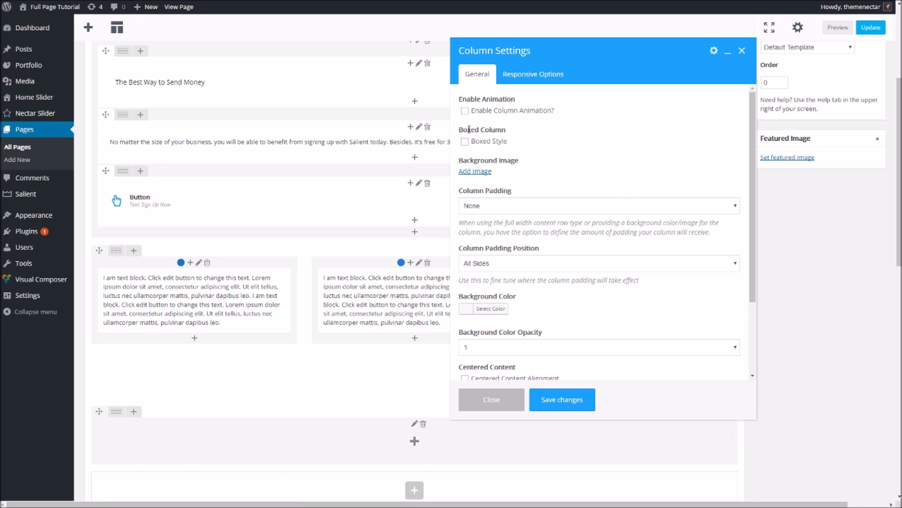
{"action": "left_click", "coordinate": [470, 171]}
{"action": "left_click", "coordinate": [82, 117]}
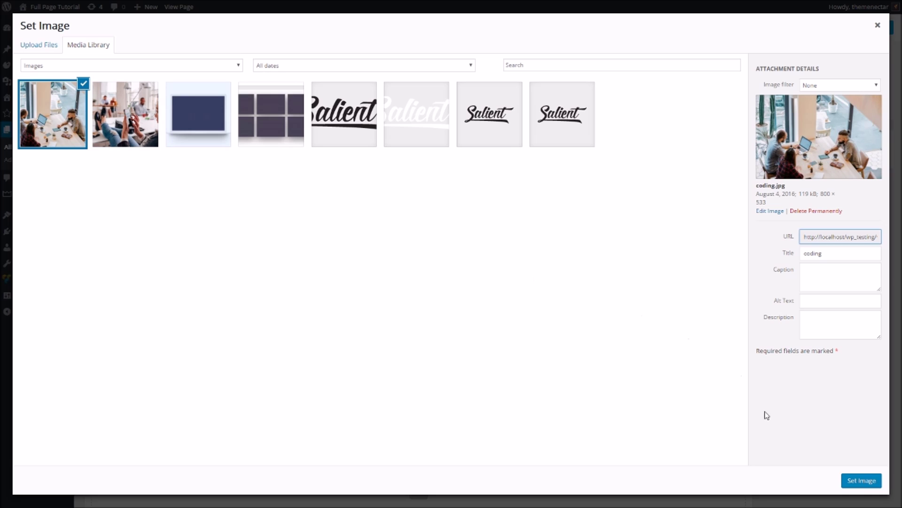
{"action": "left_click", "coordinate": [860, 482]}
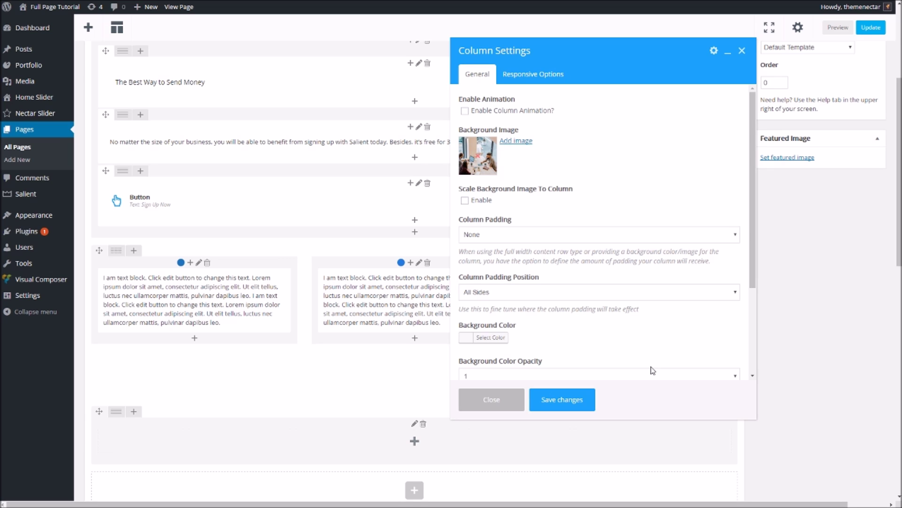
{"action": "key", "text": "Escape"}
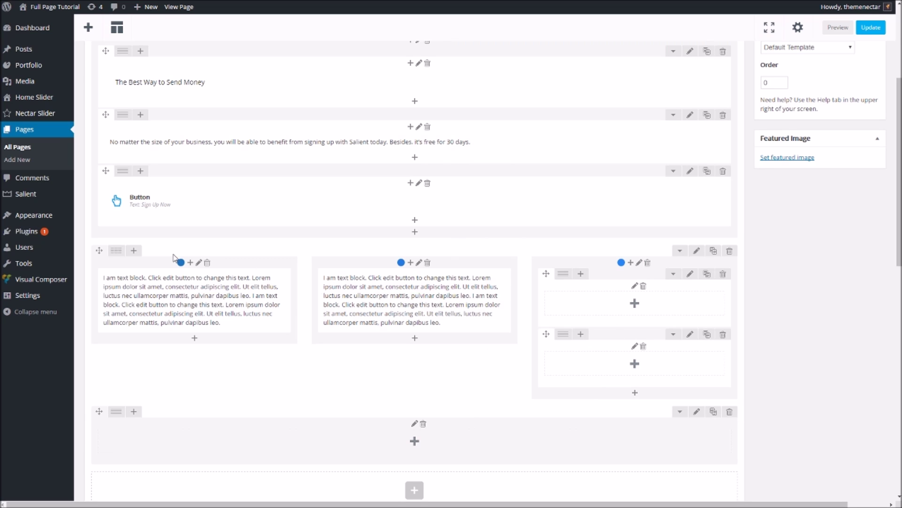
Enable column animation on the third row's first column with the Reveal From Bottom effect
{"action": "left_click", "coordinate": [199, 262]}
{"action": "left_click", "coordinate": [465, 111]}
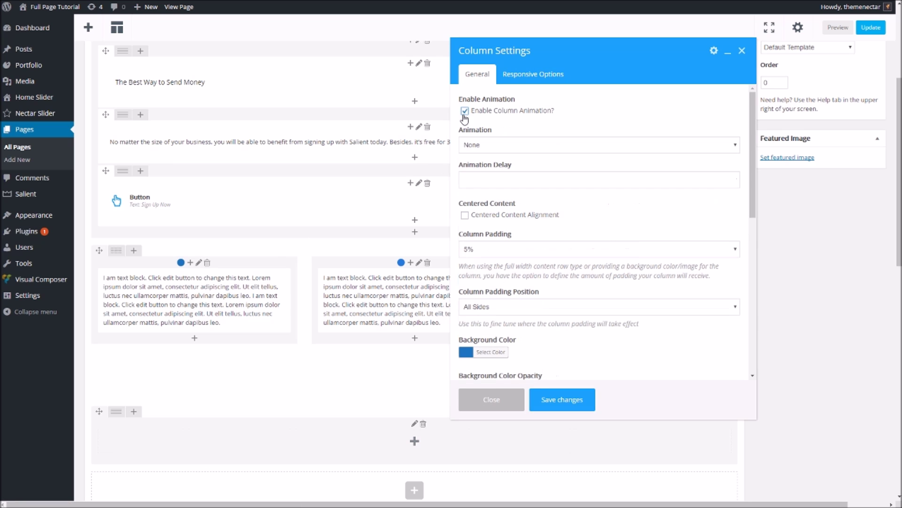
{"action": "left_click", "coordinate": [482, 144]}
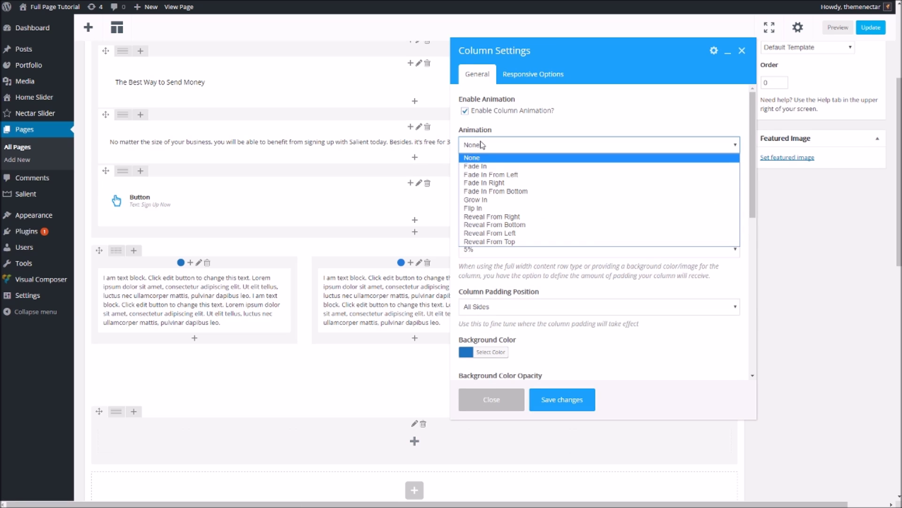
{"action": "left_click", "coordinate": [495, 224]}
{"action": "left_click", "coordinate": [561, 404]}
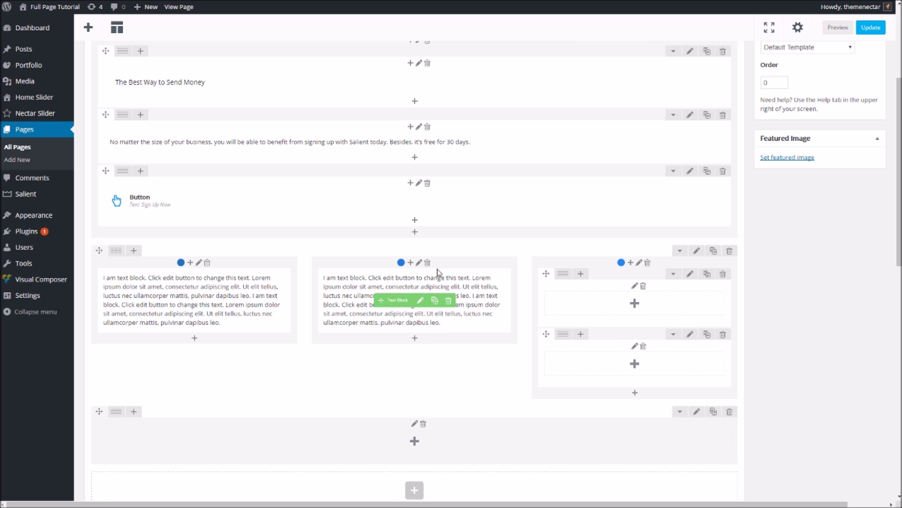
Enable column animation on the third row's middle column with the Reveal From Top effect and a delay of 300
{"action": "left_click", "coordinate": [419, 262]}
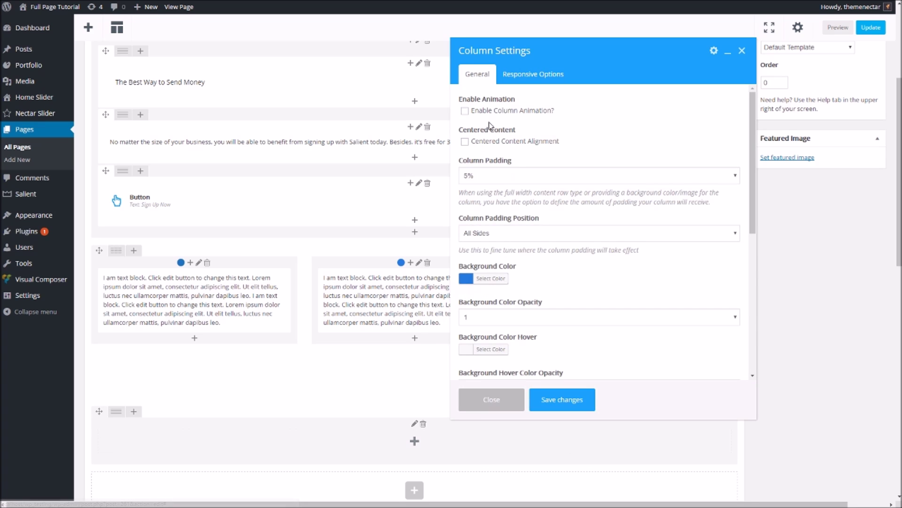
{"action": "left_click", "coordinate": [465, 111]}
{"action": "left_click", "coordinate": [483, 147]}
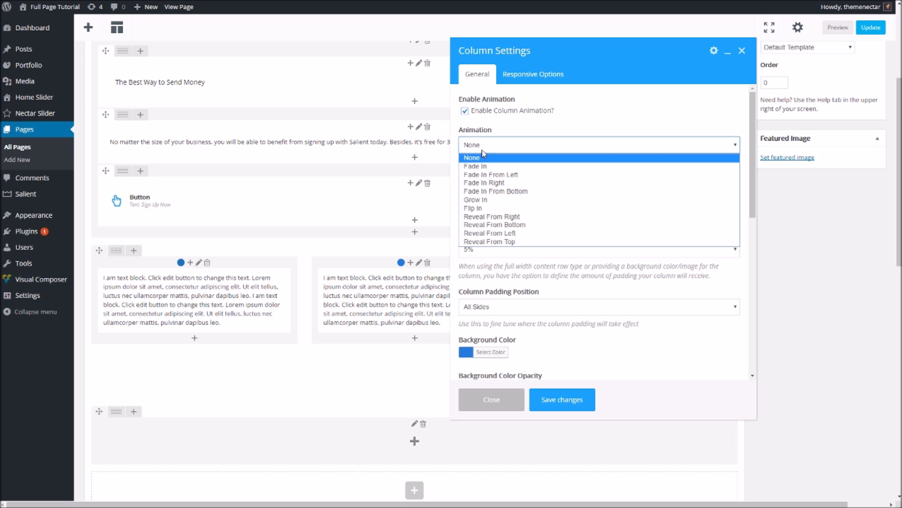
{"action": "left_click", "coordinate": [502, 241]}
{"action": "left_click", "coordinate": [499, 187]}
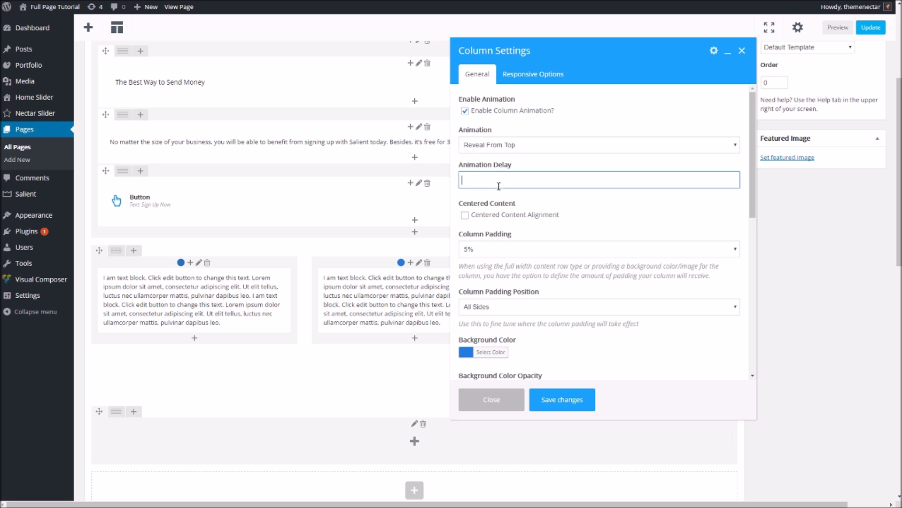
{"action": "type", "text": "300"}
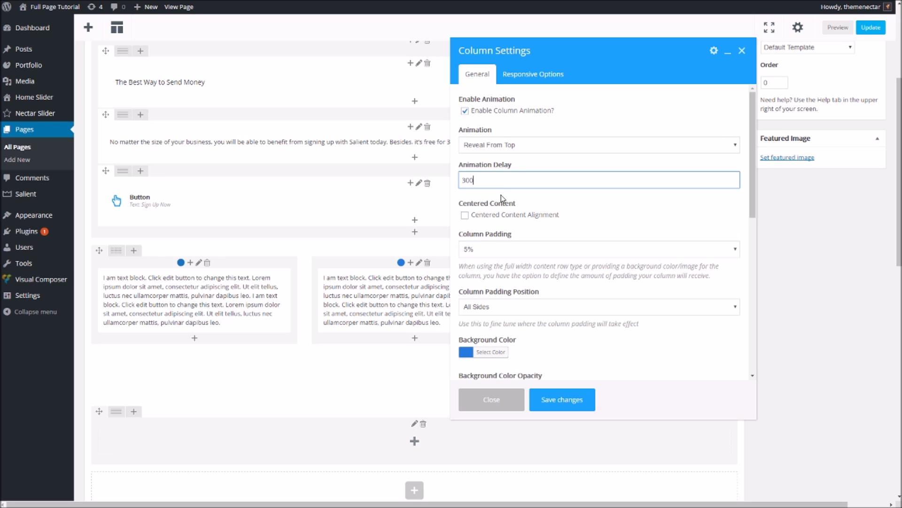
{"action": "left_click", "coordinate": [560, 403]}
Enable column animation on the third row's last column with the Reveal From Bottom effect and a delay of 600
{"action": "left_click", "coordinate": [638, 263]}
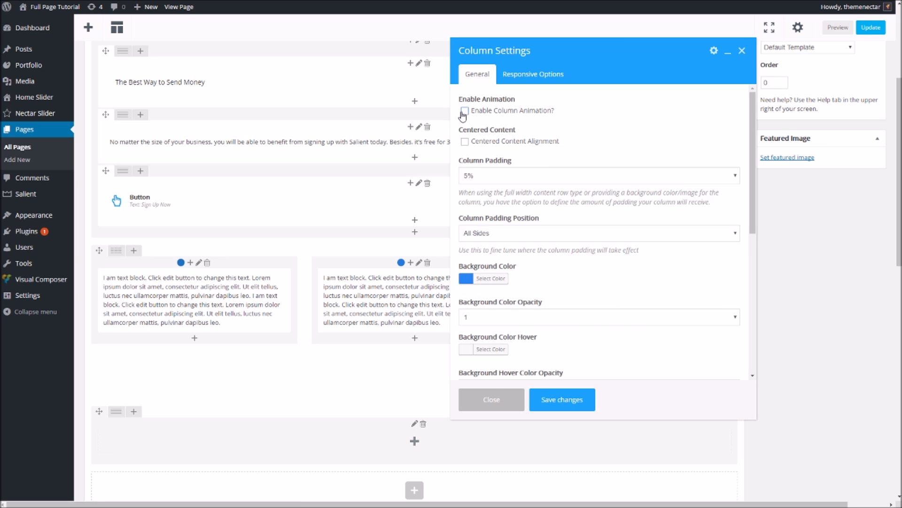
{"action": "left_click", "coordinate": [465, 111]}
{"action": "left_click", "coordinate": [492, 154]}
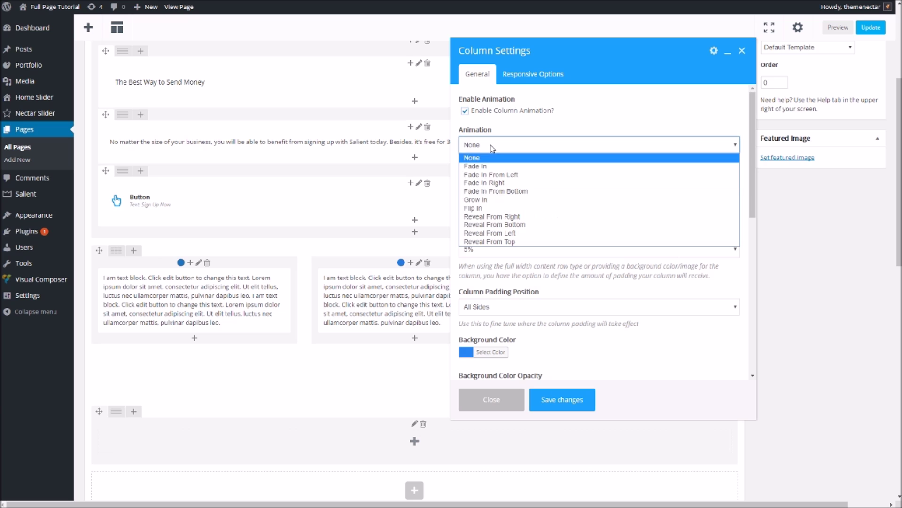
{"action": "left_click", "coordinate": [499, 226]}
{"action": "left_click", "coordinate": [493, 177]}
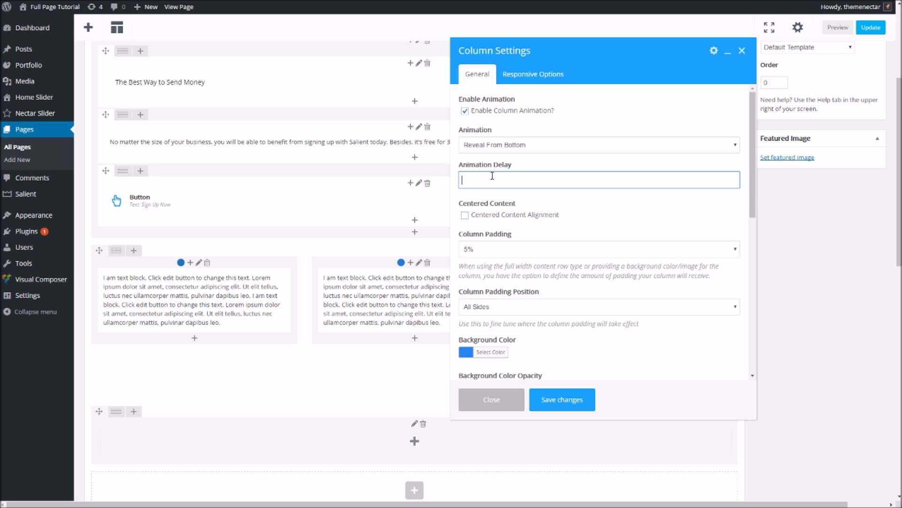
{"action": "type", "text": "600"}
{"action": "left_click", "coordinate": [581, 408]}
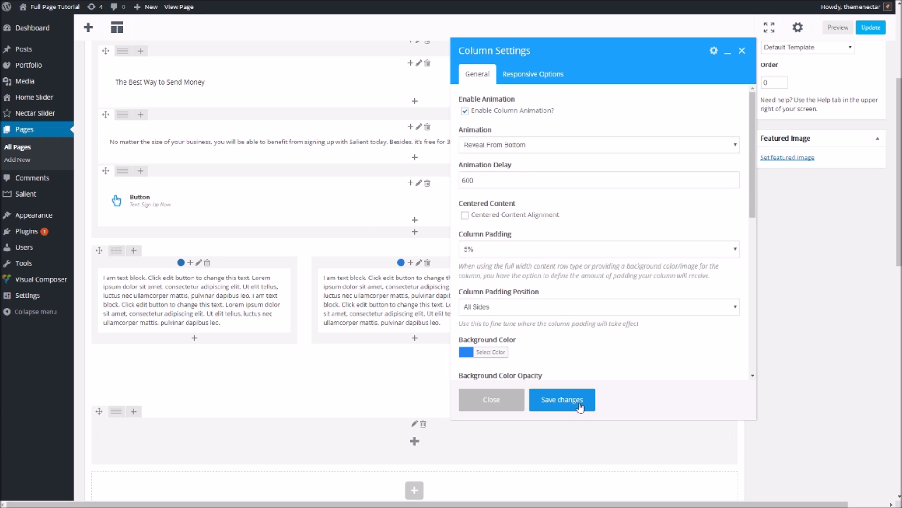
{"action": "scroll", "coordinate": [581, 407], "scroll_direction": "down", "scroll_amount": 8}
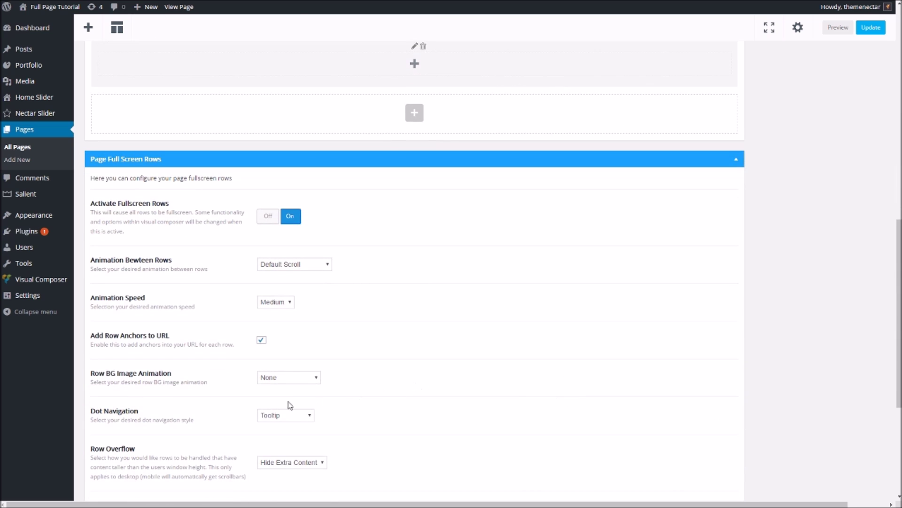
Set the row name of the second row, the one with the Sign Up Now button, to "Section 2" and save
{"action": "left_click", "coordinate": [281, 416]}
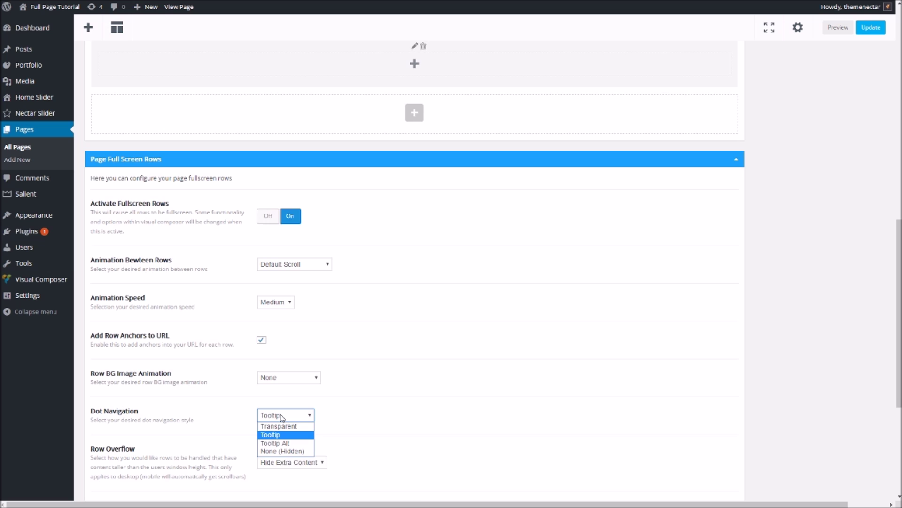
{"action": "scroll", "coordinate": [554, 289], "scroll_direction": "up", "scroll_amount": 15}
{"action": "scroll", "coordinate": [679, 244], "scroll_direction": "down", "scroll_amount": 2}
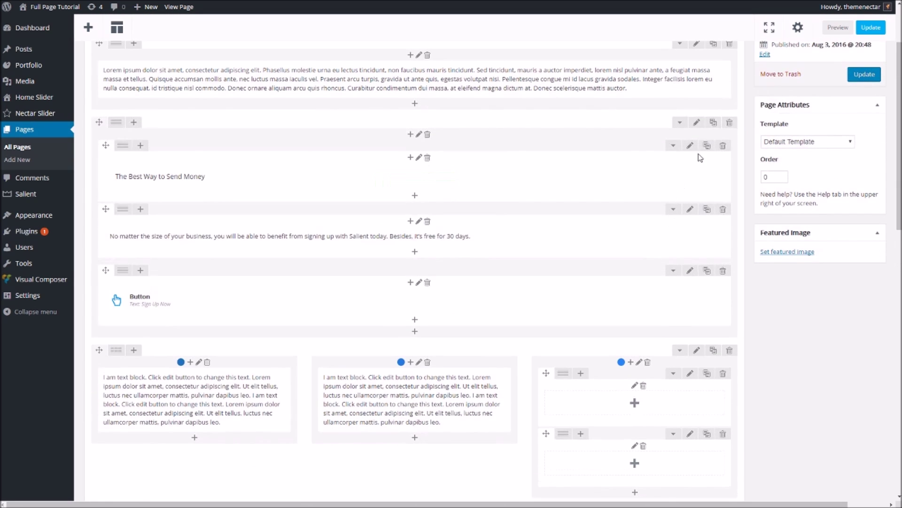
{"action": "left_click", "coordinate": [697, 123]}
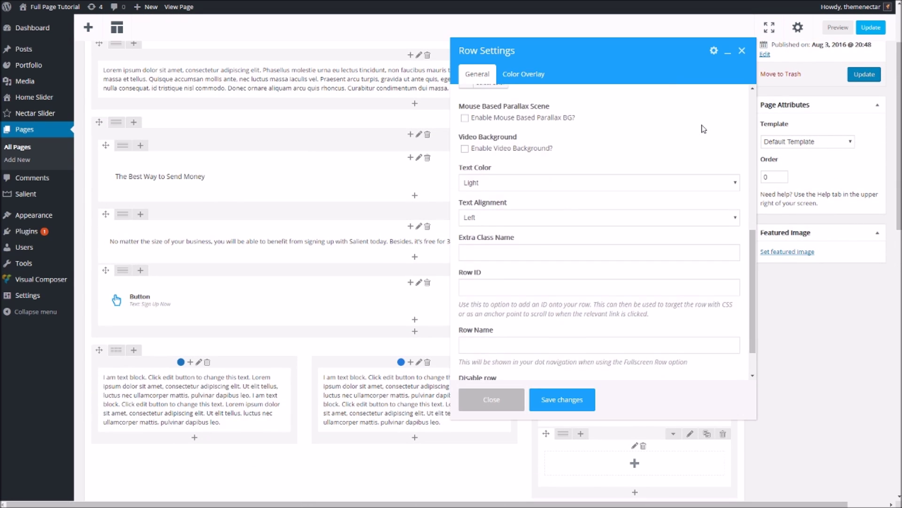
{"action": "scroll", "coordinate": [704, 129], "scroll_direction": "down", "scroll_amount": 1}
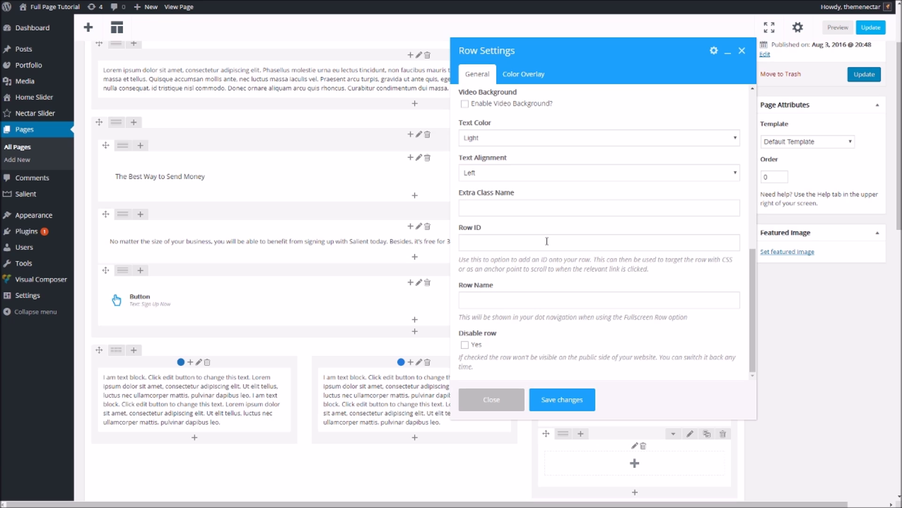
{"action": "left_click", "coordinate": [474, 302]}
{"action": "triple_click", "coordinate": [505, 287]}
{"action": "left_click", "coordinate": [503, 300]}
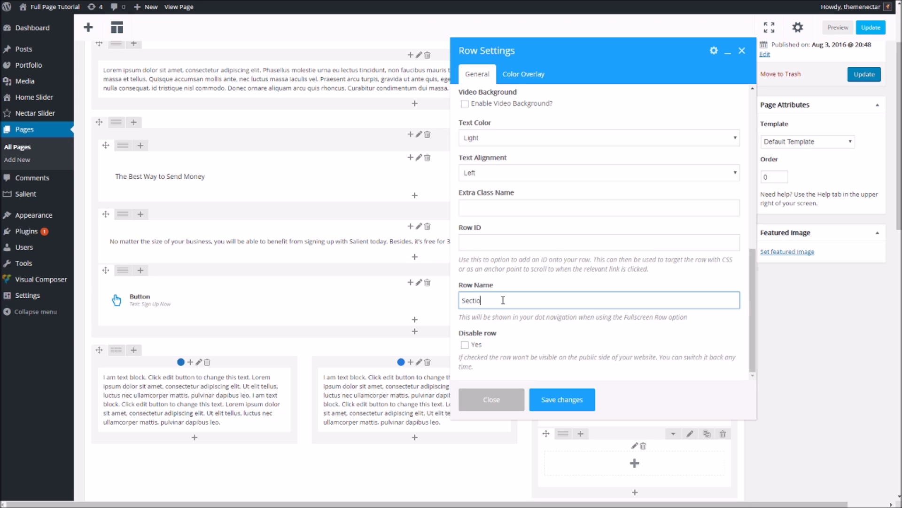
{"action": "left_click_drag", "start_coordinate": [503, 300], "coordinate": [461, 300]}
{"action": "left_click", "coordinate": [562, 399]}
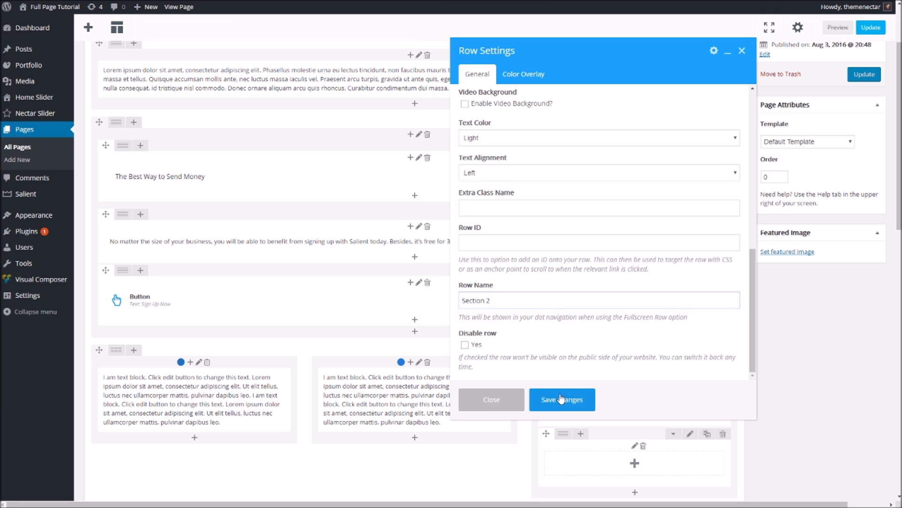
Set the row name of the first row, which holds the Lorem ipsum text, to "Section1" and save
{"action": "scroll", "coordinate": [705, 141], "scroll_direction": "up", "scroll_amount": 3}
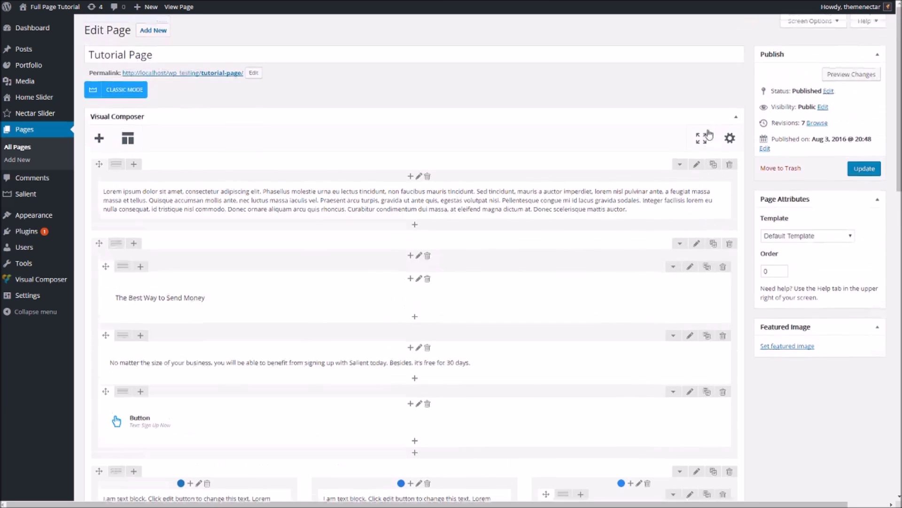
{"action": "left_click", "coordinate": [697, 164]}
{"action": "scroll", "coordinate": [517, 256], "scroll_direction": "down", "scroll_amount": 10}
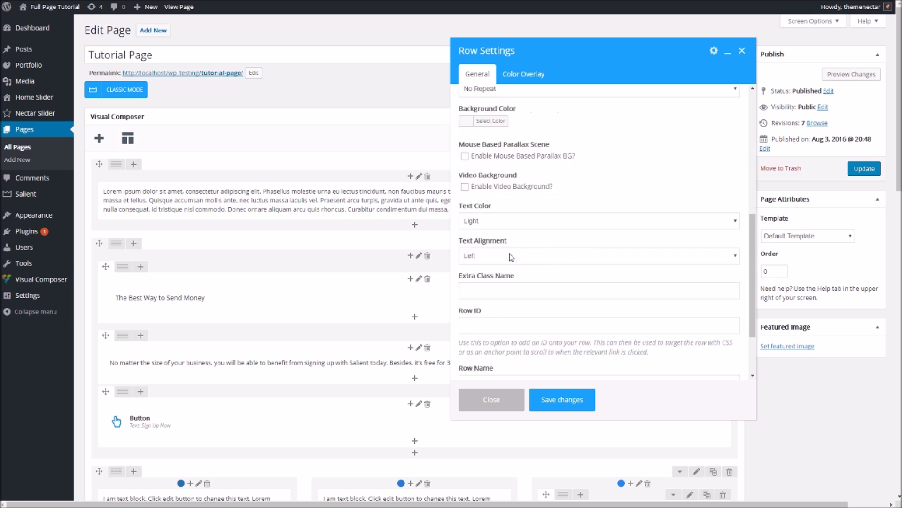
{"action": "left_click", "coordinate": [493, 303]}
{"action": "key", "text": "ctrl+a"}
{"action": "type", "text": "Section1"}
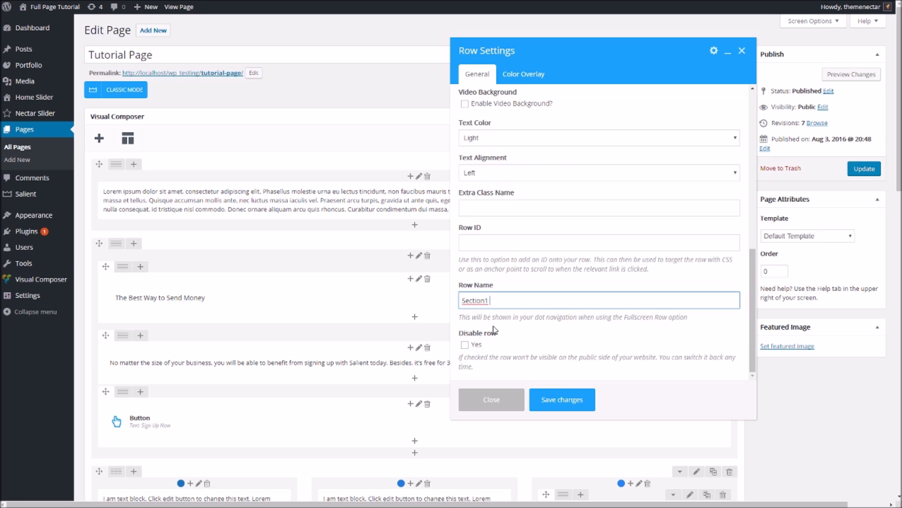
{"action": "left_click", "coordinate": [557, 399]}
Enter a section name as the row name of the three-column third row and save the row settings
{"action": "scroll", "coordinate": [599, 350], "scroll_direction": "down", "scroll_amount": 5}
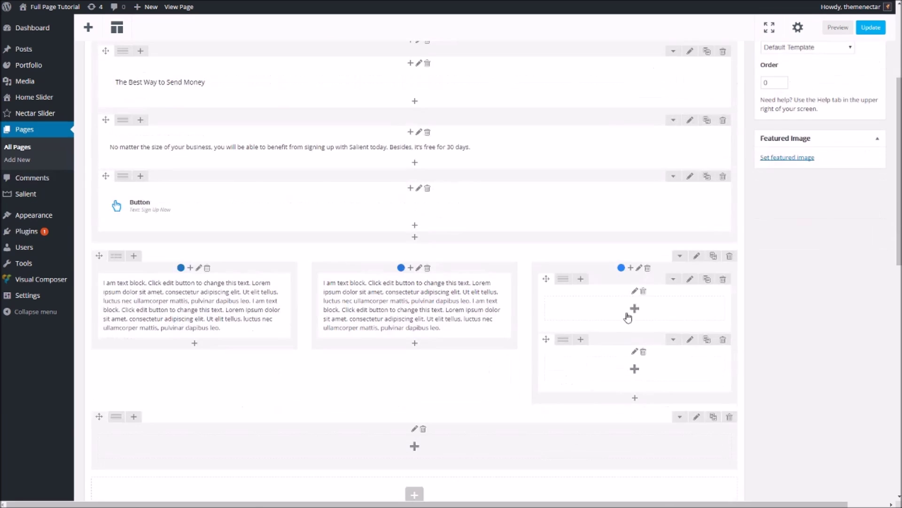
{"action": "left_click", "coordinate": [697, 257]}
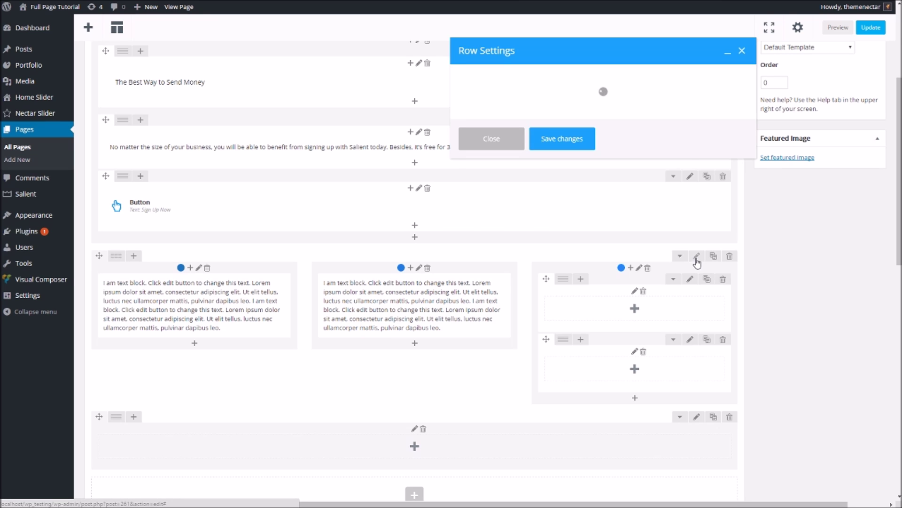
{"action": "scroll", "coordinate": [590, 199], "scroll_direction": "down", "scroll_amount": 6}
{"action": "left_click", "coordinate": [481, 350]}
{"action": "type", "text": "Section 2"}
{"action": "double_click", "coordinate": [489, 349]}
{"action": "type", "text": "1"}
{"action": "left_click", "coordinate": [549, 399]}
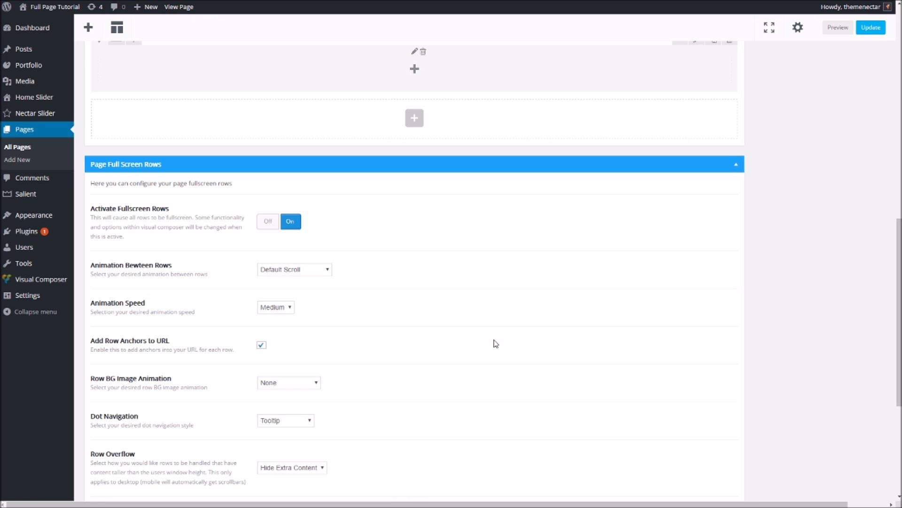
Set the fullscreen rows' animation between rows to Parallax and the dot navigation style to Tooltip Alt
{"action": "left_click", "coordinate": [310, 270]}
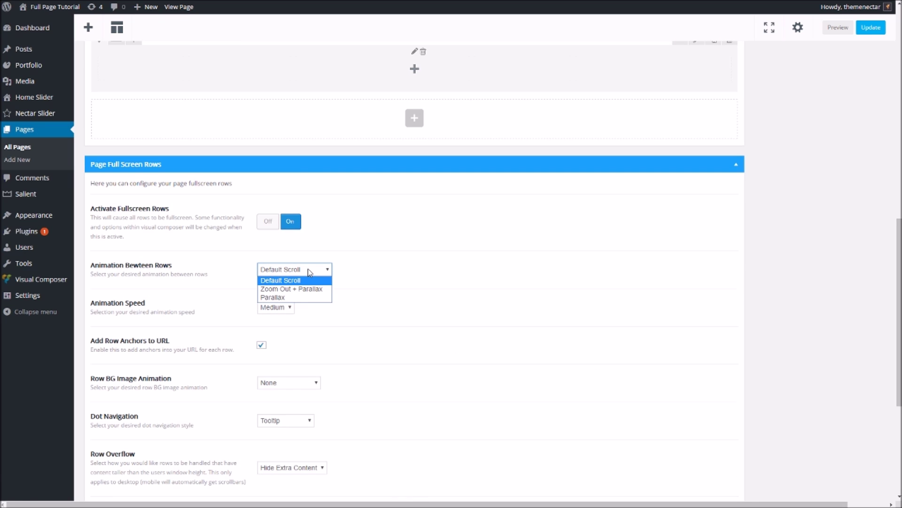
{"action": "left_click", "coordinate": [303, 298]}
{"action": "scroll", "coordinate": [303, 297], "scroll_direction": "down", "scroll_amount": 3}
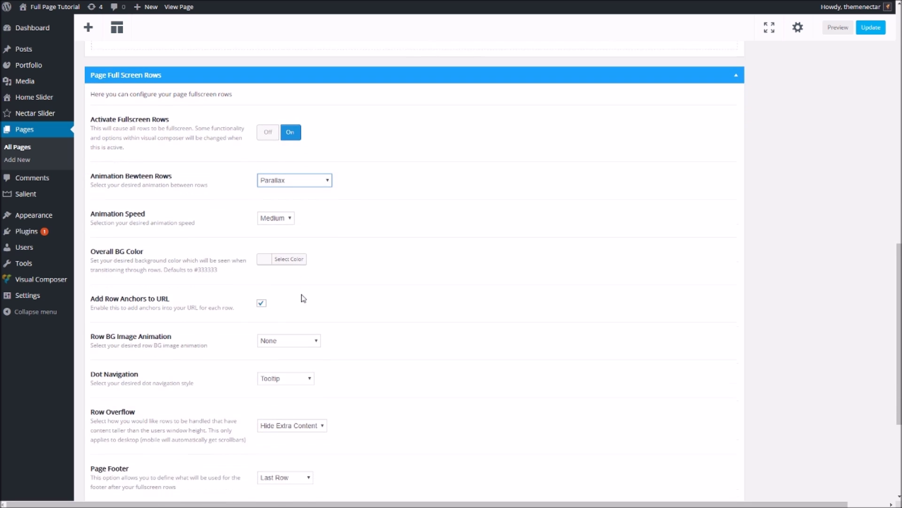
{"action": "left_click", "coordinate": [303, 371]}
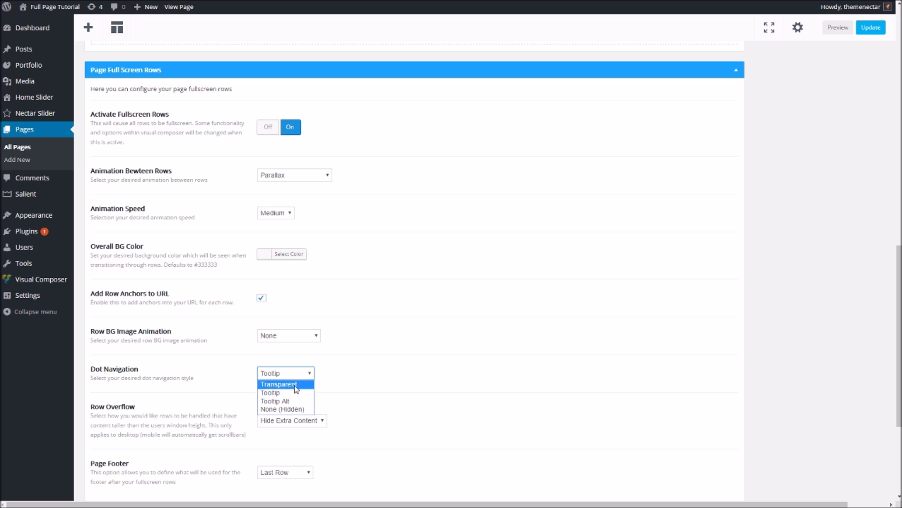
{"action": "left_click", "coordinate": [292, 402]}
Update the page and view it on the front end, moving through all three fullscreen rows
{"action": "left_click", "coordinate": [871, 27]}
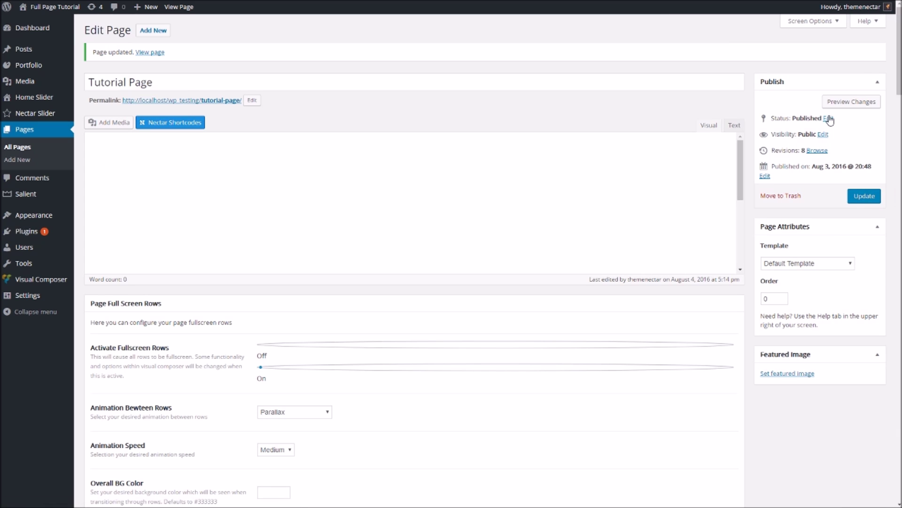
{"action": "mouse_move", "coordinate": [180, 19]}
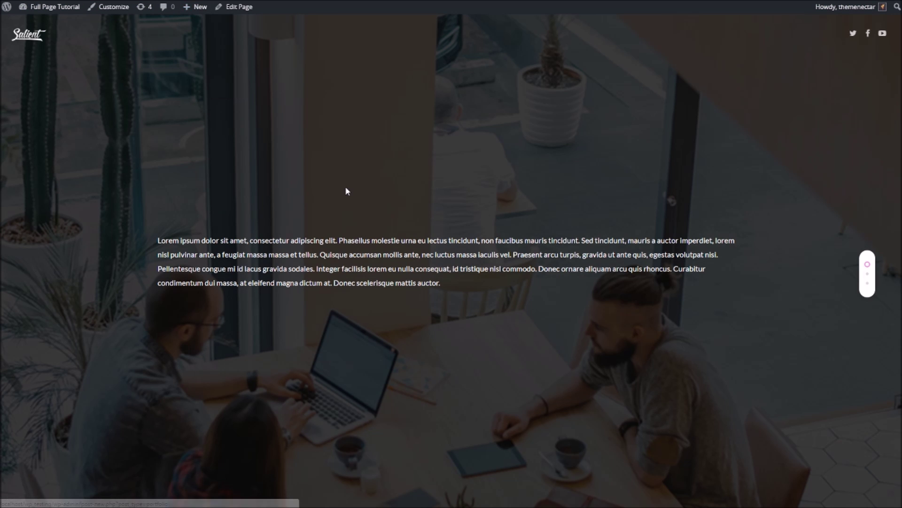
{"action": "left_click", "coordinate": [868, 275]}
{"action": "scroll", "coordinate": [779, 276], "scroll_direction": "up", "scroll_amount": 1}
{"action": "scroll", "coordinate": [779, 277], "scroll_direction": "down", "scroll_amount": 1}
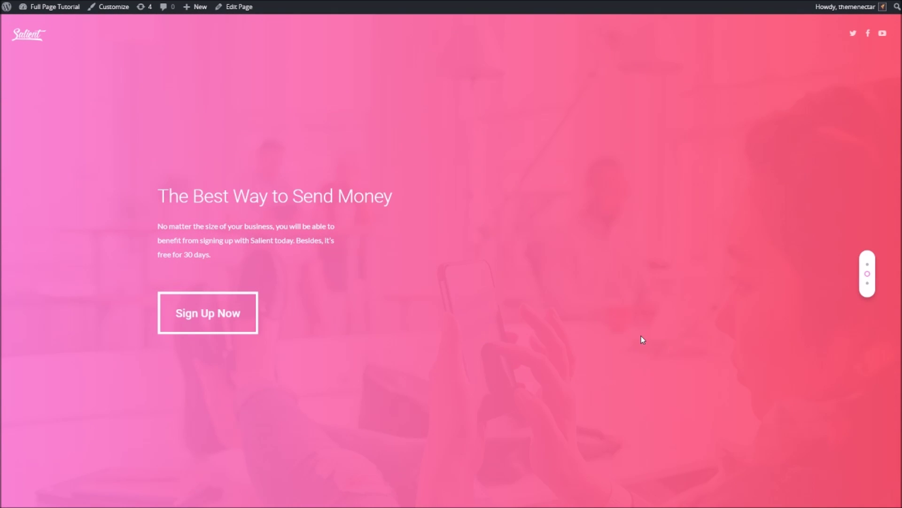
{"action": "scroll", "coordinate": [642, 336], "scroll_direction": "down", "scroll_amount": 1}
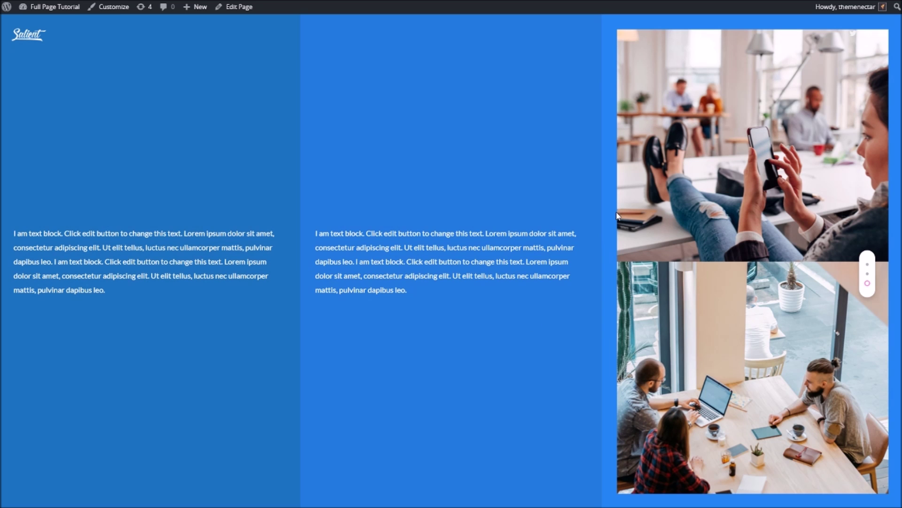
Return to editing the page and remove the column padding from the third row's last column
{"action": "left_click", "coordinate": [231, 7]}
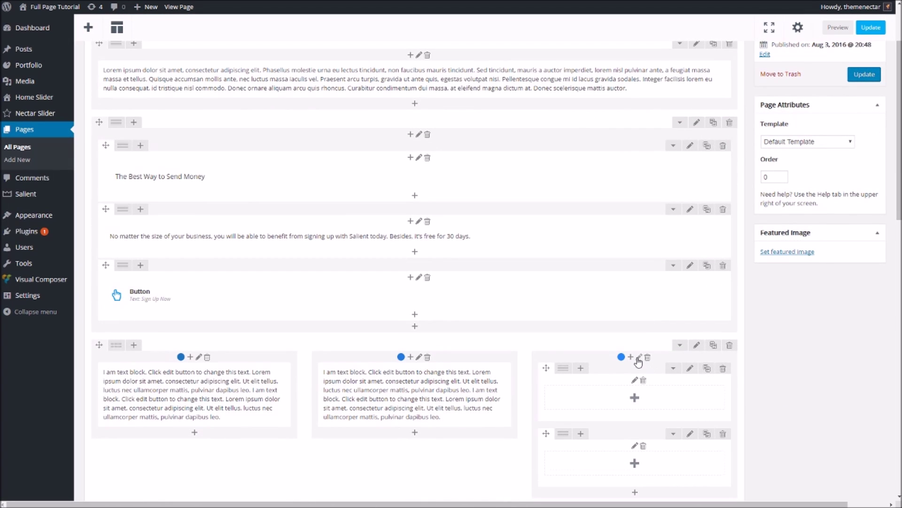
{"action": "left_click", "coordinate": [638, 358]}
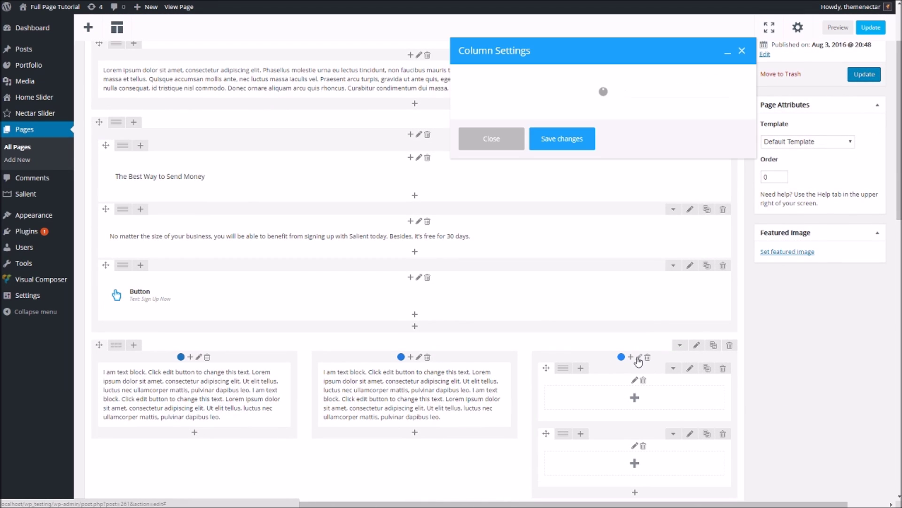
{"action": "left_click", "coordinate": [536, 250]}
{"action": "left_click", "coordinate": [516, 266]}
{"action": "left_click", "coordinate": [548, 398]}
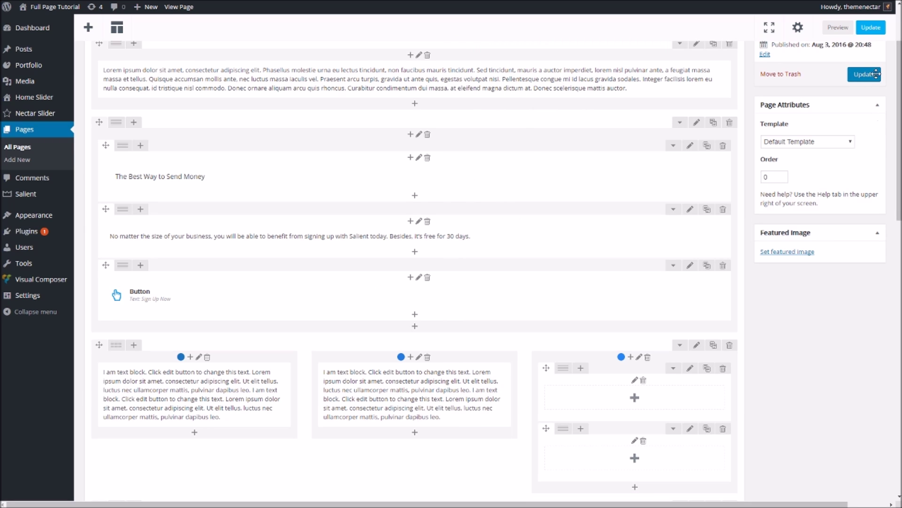
Update the page and check the third row's nested image column on the front end
{"action": "left_click", "coordinate": [871, 29]}
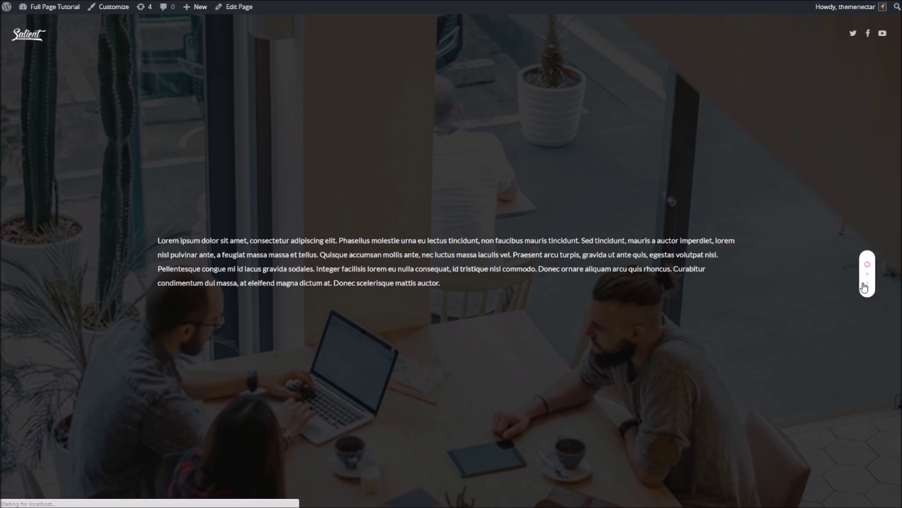
{"action": "scroll", "coordinate": [715, 250], "scroll_direction": "down", "scroll_amount": 1}
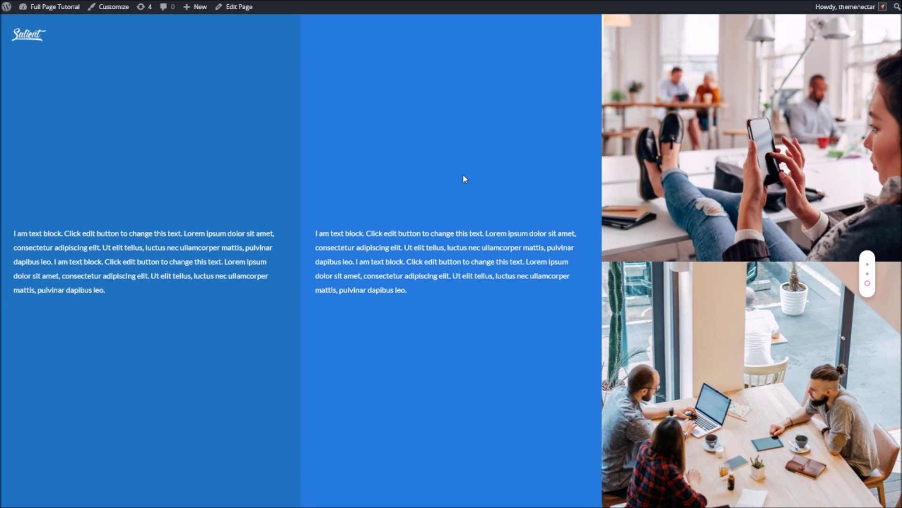
{"action": "scroll", "coordinate": [463, 175], "scroll_direction": "up", "scroll_amount": 1}
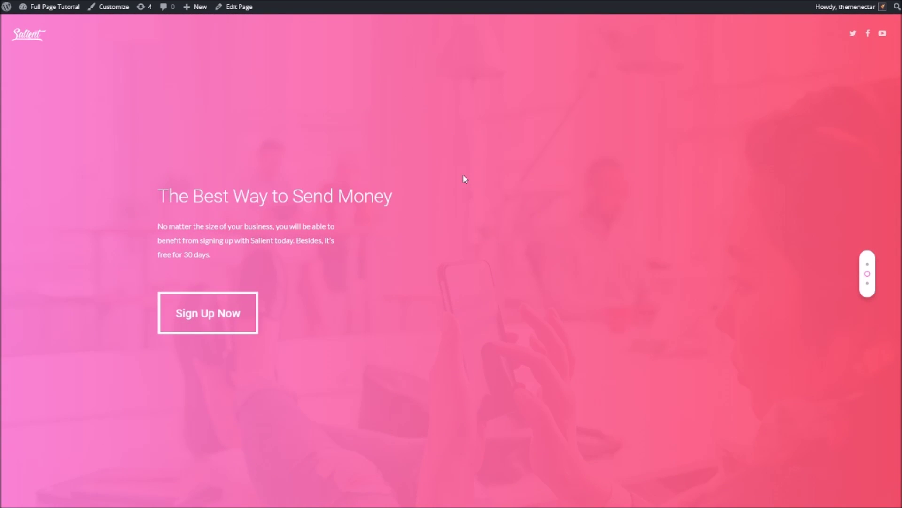
Return to editing the page and add a Text Block element to the empty fourth row
{"action": "left_click", "coordinate": [241, 8]}
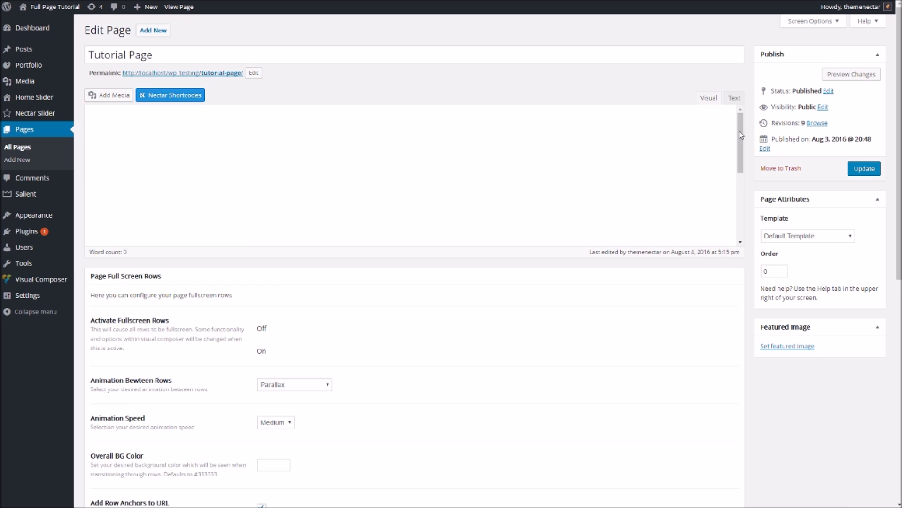
{"action": "scroll", "coordinate": [752, 155], "scroll_direction": "down", "scroll_amount": 8}
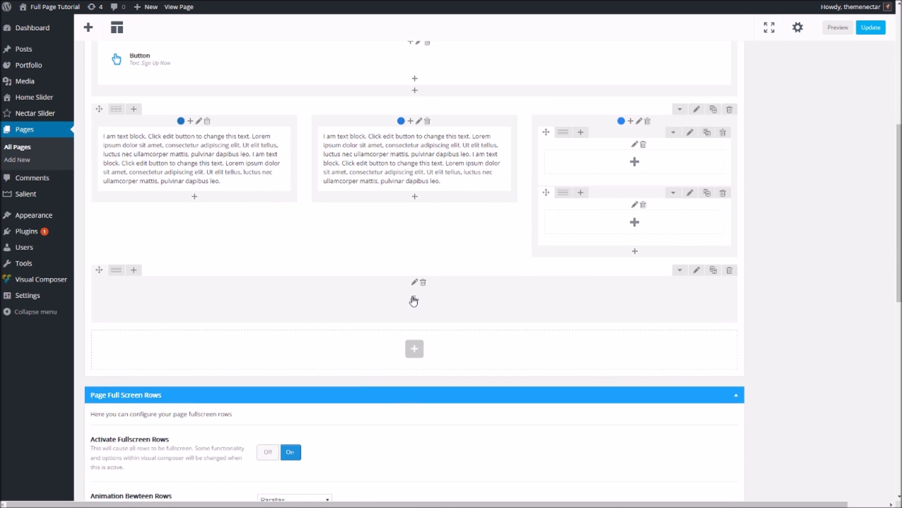
{"action": "left_click", "coordinate": [414, 300]}
{"action": "type", "text": "text"}
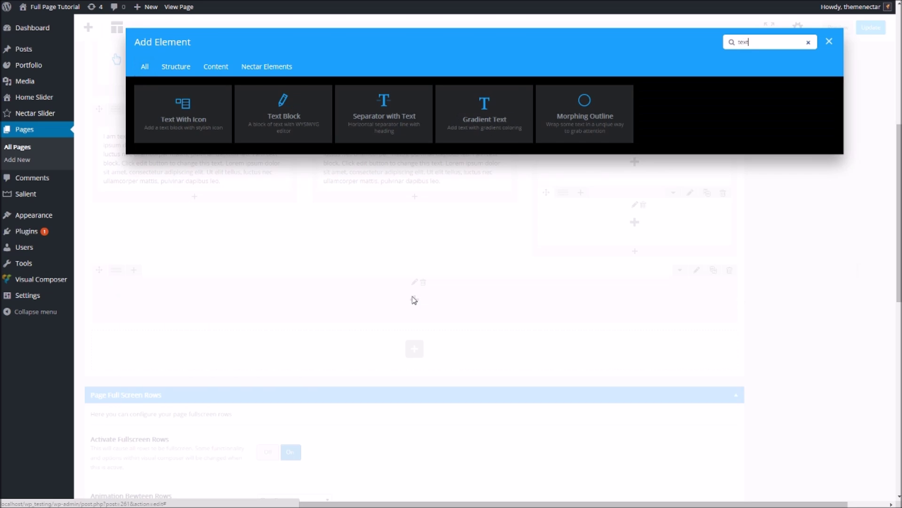
{"action": "left_click", "coordinate": [312, 91]}
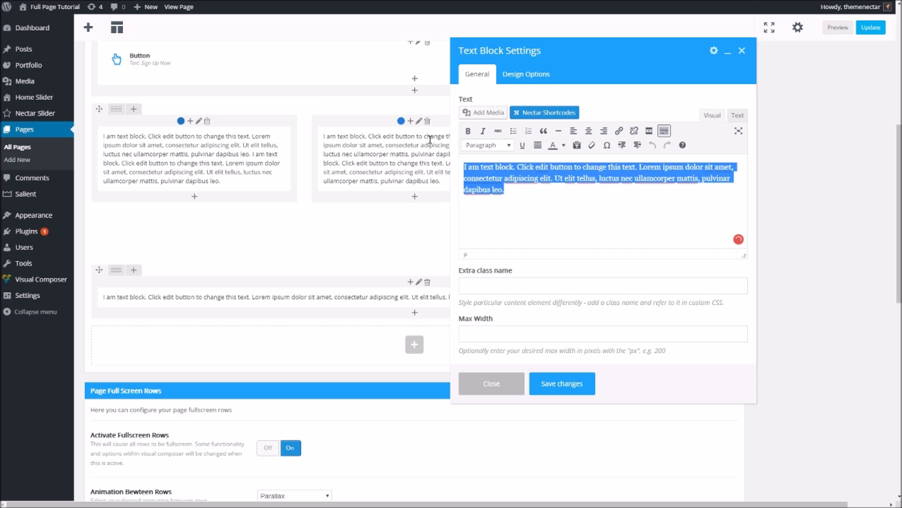
Replace the new text block's content with "Thanks for watching the tutorial!" formatted as Heading 2, and save it
{"action": "type", "text": "Thanks for watching the tutorial!"}
{"action": "key", "text": "ctrl+a"}
{"action": "left_click", "coordinate": [497, 146]}
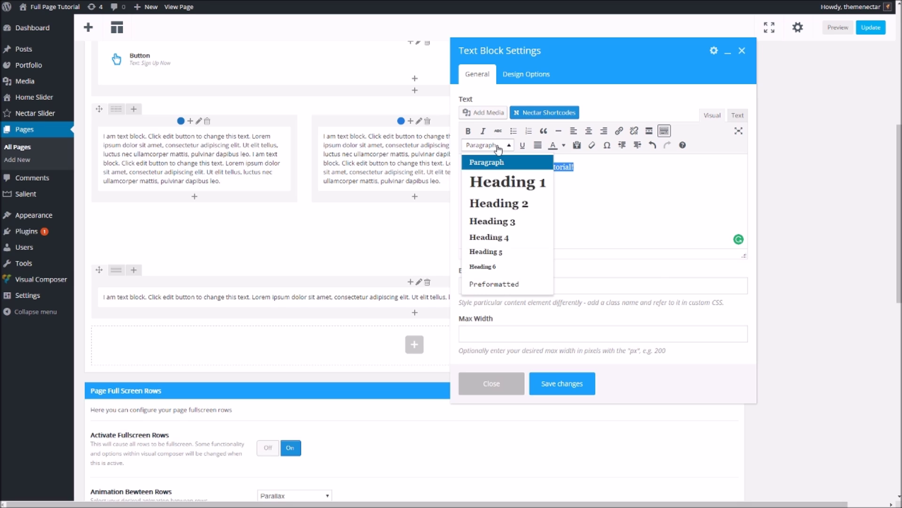
{"action": "left_click", "coordinate": [499, 203]}
{"action": "left_click", "coordinate": [564, 384]}
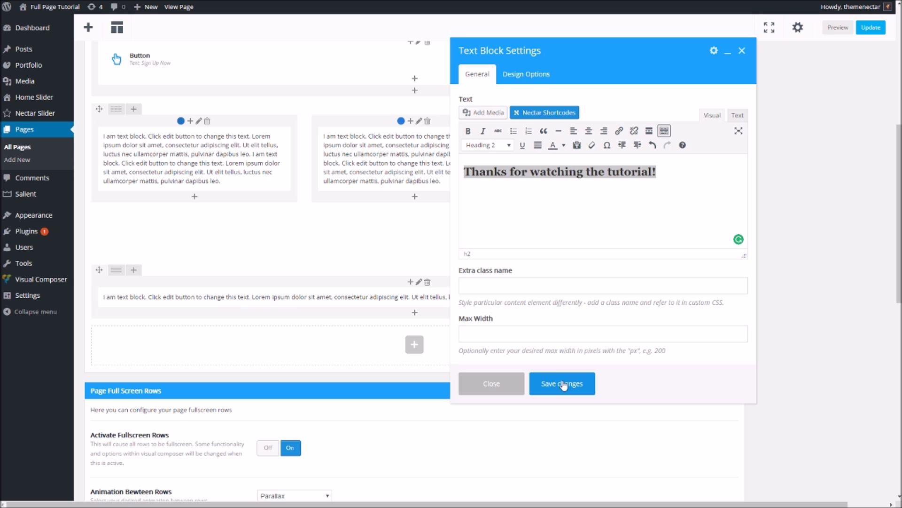
Give the fourth row the background color #3a3a3a and a Light text color, and save the row settings
{"action": "left_click", "coordinate": [696, 271]}
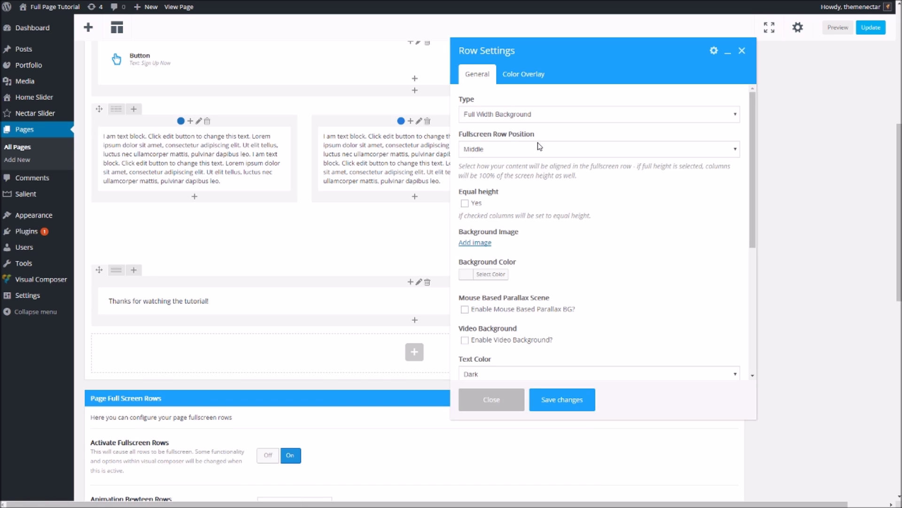
{"action": "left_click", "coordinate": [475, 274]}
{"action": "scroll", "coordinate": [495, 298], "scroll_direction": "down", "scroll_amount": 2}
{"action": "left_click", "coordinate": [463, 262]}
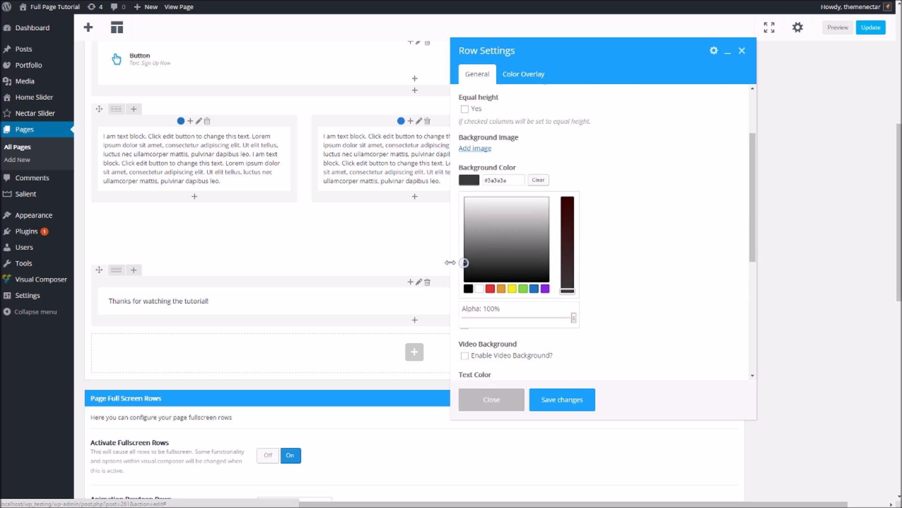
{"action": "left_click", "coordinate": [642, 228]}
{"action": "left_click", "coordinate": [525, 279]}
{"action": "left_click", "coordinate": [525, 297]}
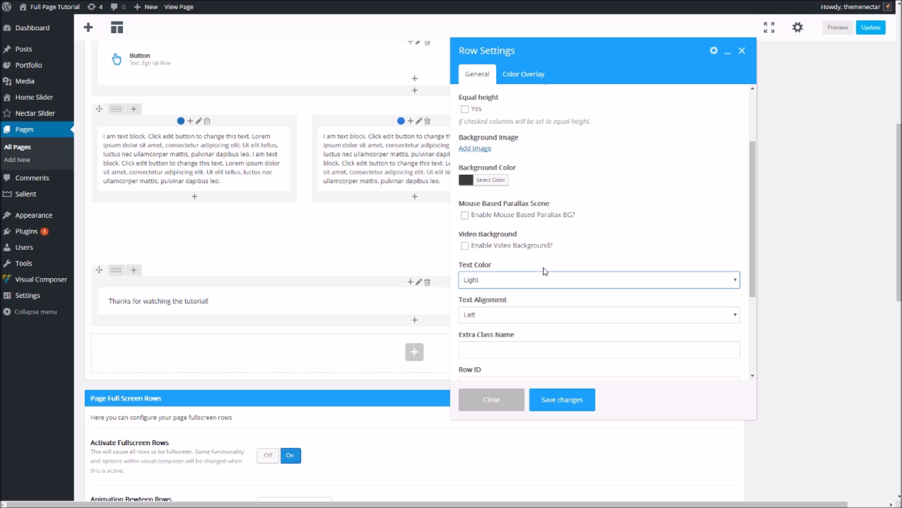
{"action": "scroll", "coordinate": [545, 271], "scroll_direction": "up", "scroll_amount": 2}
{"action": "scroll", "coordinate": [546, 271], "scroll_direction": "down", "scroll_amount": 3}
{"action": "left_click", "coordinate": [559, 399]}
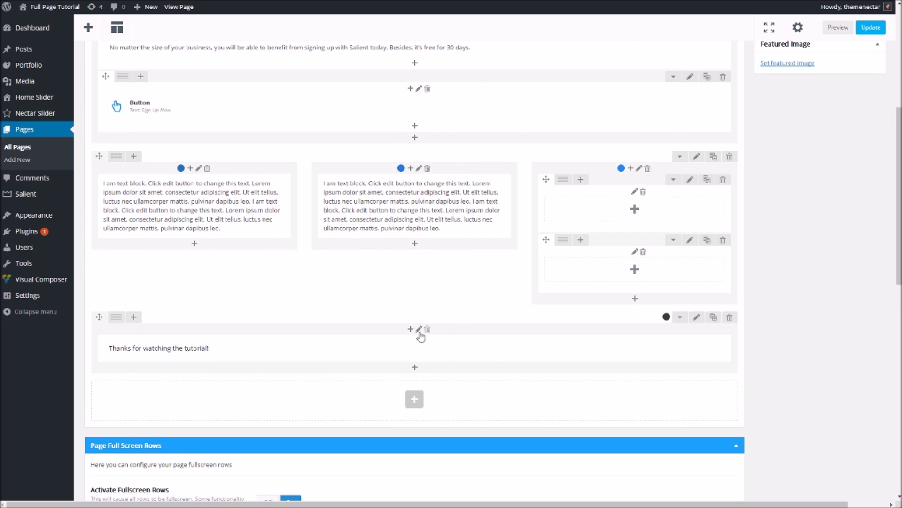
Set the fourth row's column padding to 5%, enable centered content alignment for that column, and save the column settings
{"action": "left_click", "coordinate": [419, 329]}
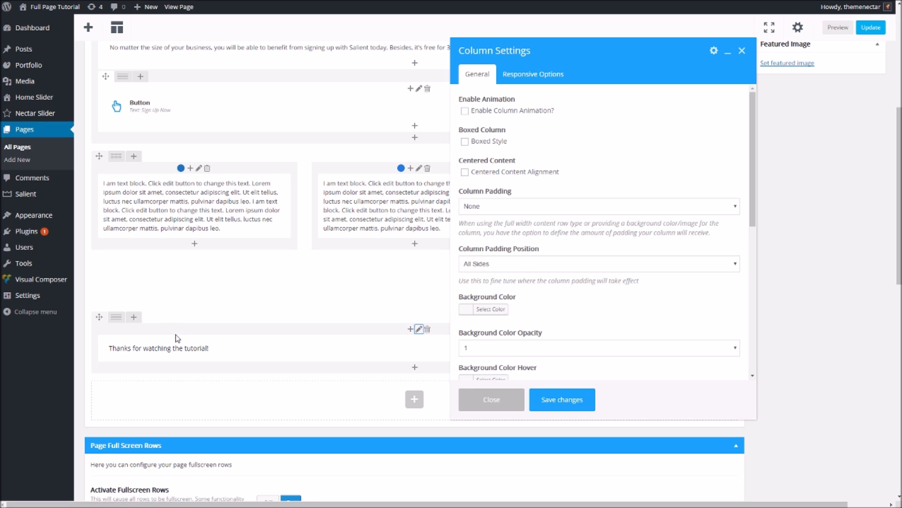
{"action": "left_click", "coordinate": [480, 208]}
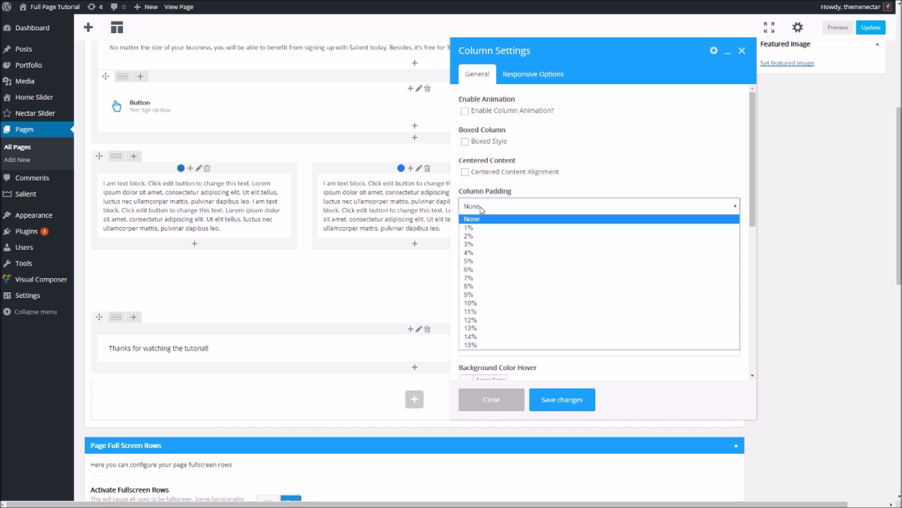
{"action": "left_click", "coordinate": [491, 261]}
{"action": "left_click", "coordinate": [465, 172]}
{"action": "left_click", "coordinate": [562, 399]}
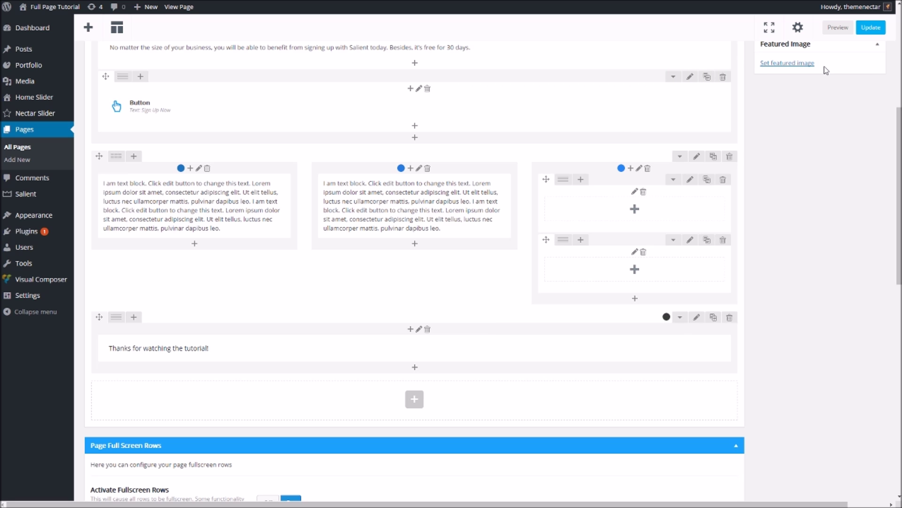
Update the page and check the transitions between the second, third and closing text rows on the front end
{"action": "left_click", "coordinate": [871, 28]}
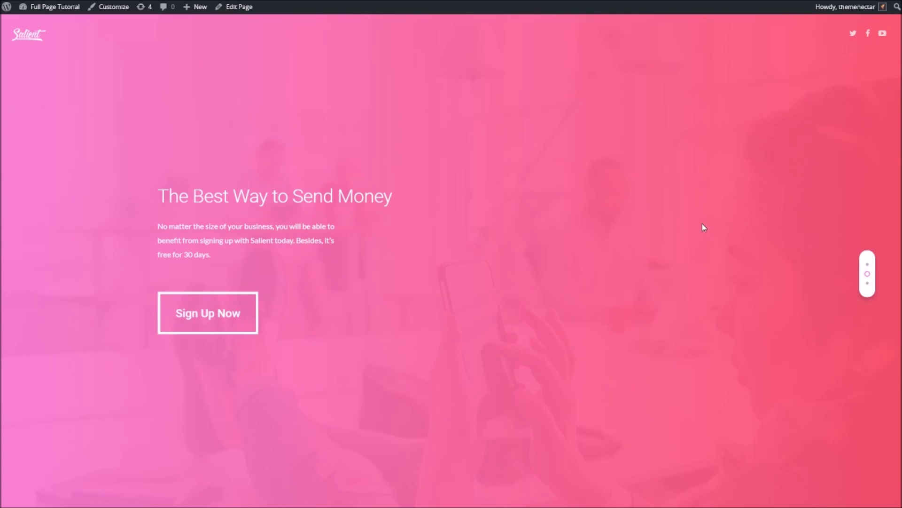
{"action": "scroll", "coordinate": [648, 264], "scroll_direction": "down", "scroll_amount": 1}
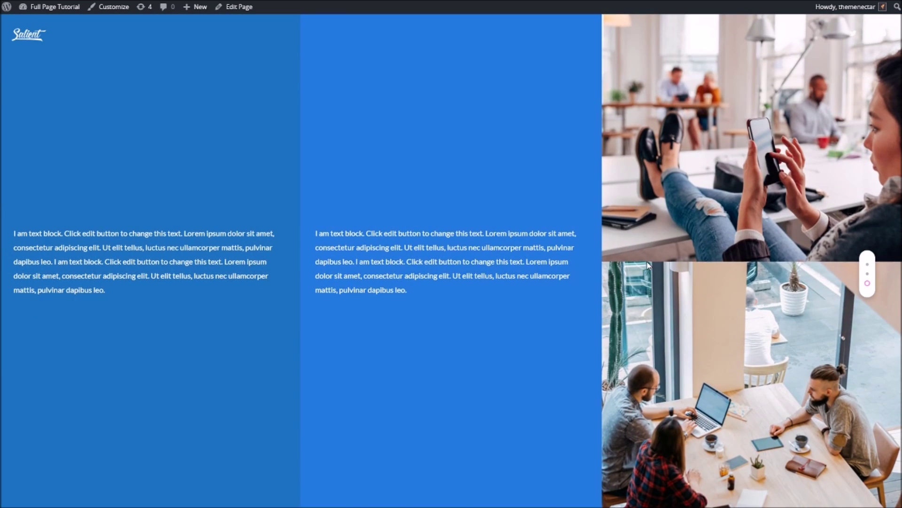
{"action": "scroll", "coordinate": [647, 265], "scroll_direction": "down", "scroll_amount": 1}
{"action": "scroll", "coordinate": [647, 265], "scroll_direction": "up", "scroll_amount": 1}
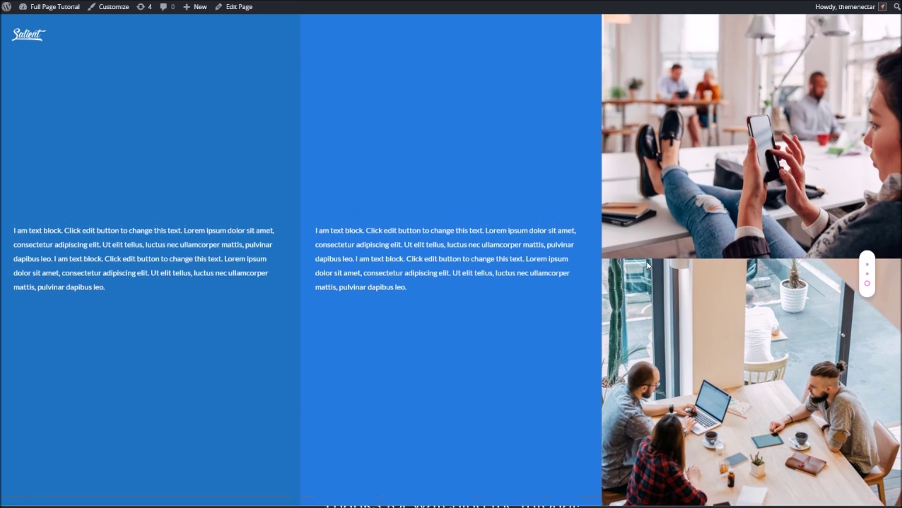
{"action": "scroll", "coordinate": [648, 264], "scroll_direction": "up", "scroll_amount": 1}
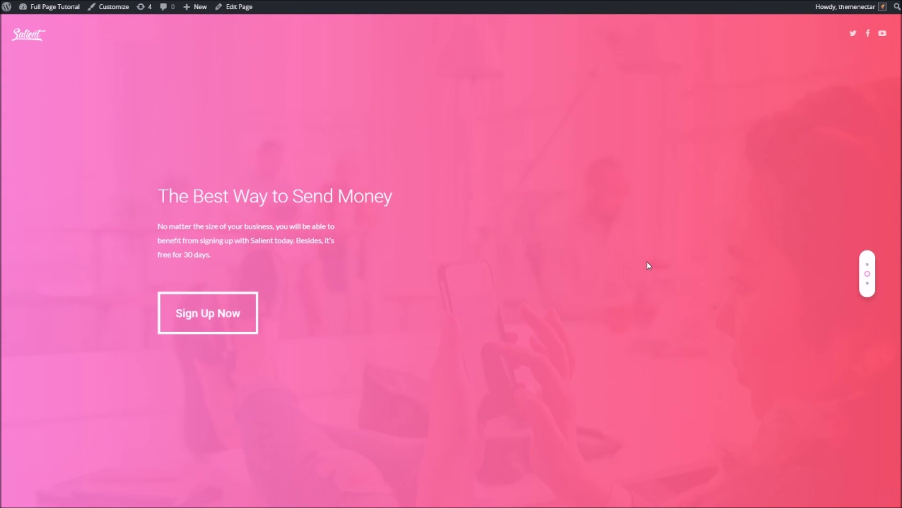